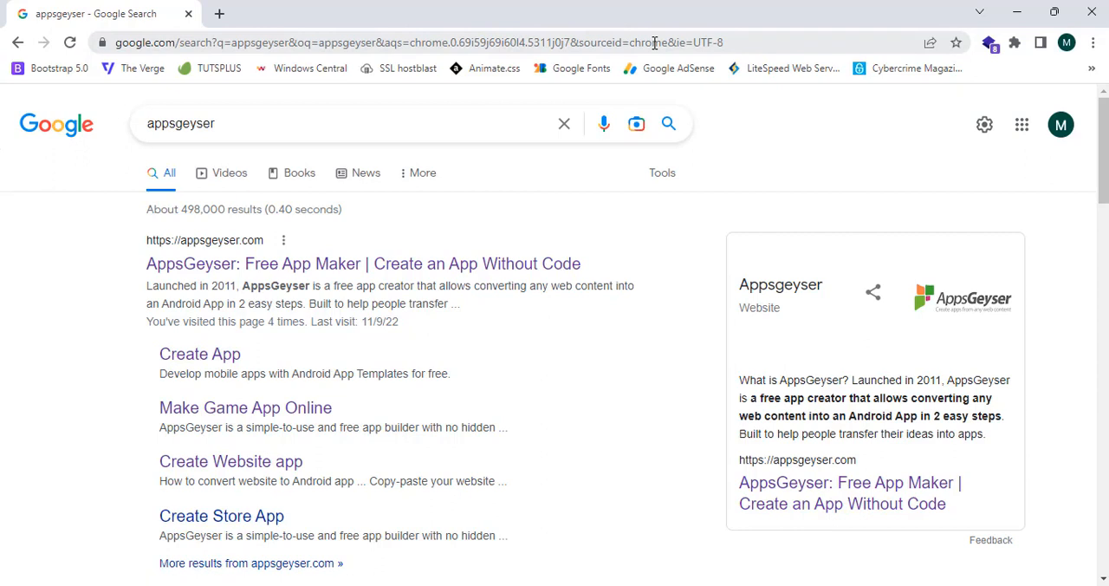
Open the AppsGeyser website from the search results and bring up its login and sign-up form.
click(511, 266)
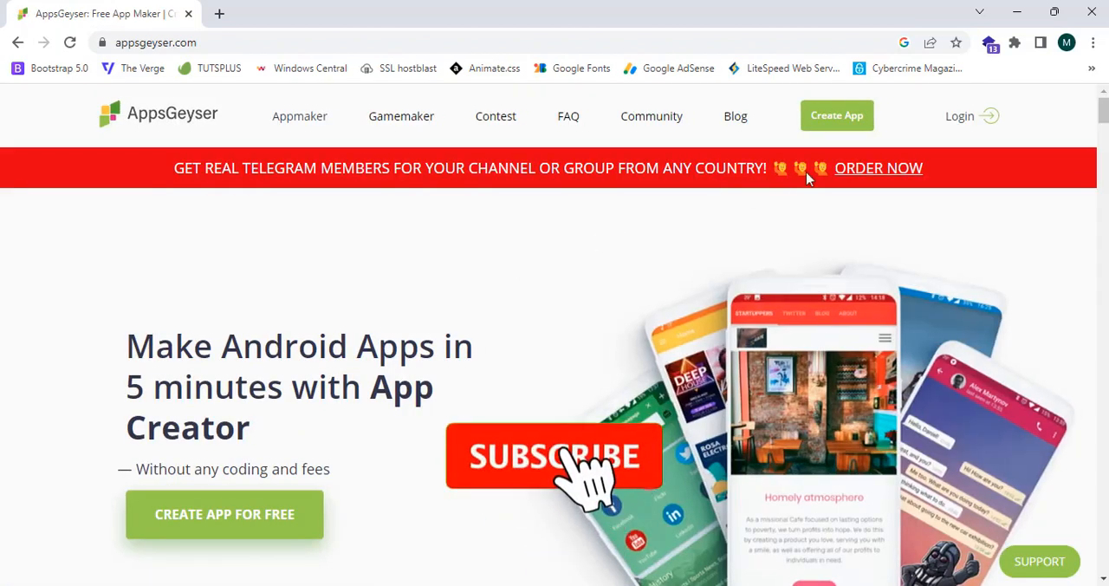
click(984, 125)
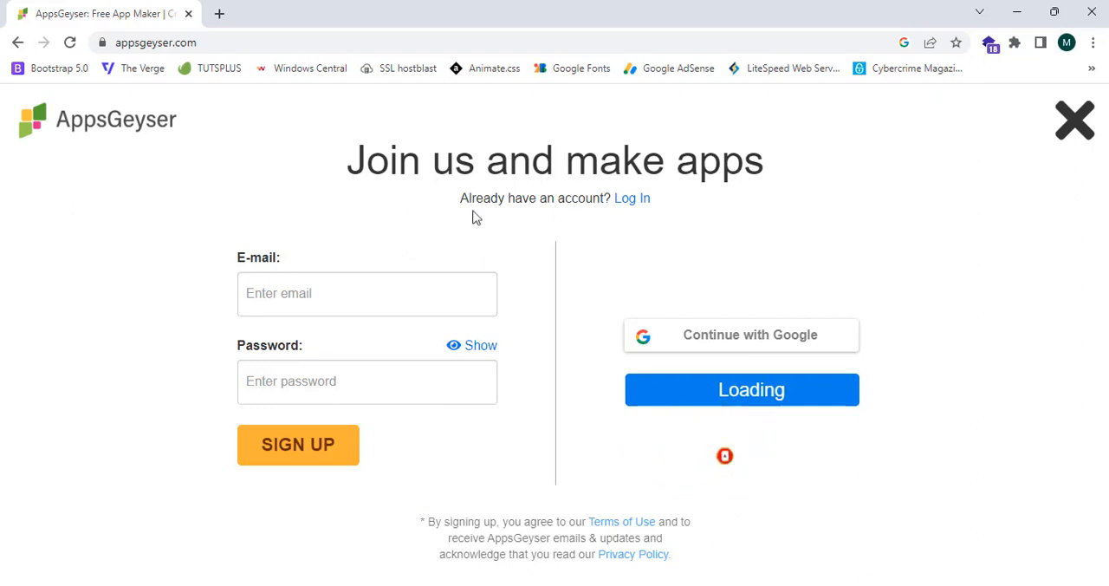
drag(235, 257, 279, 262)
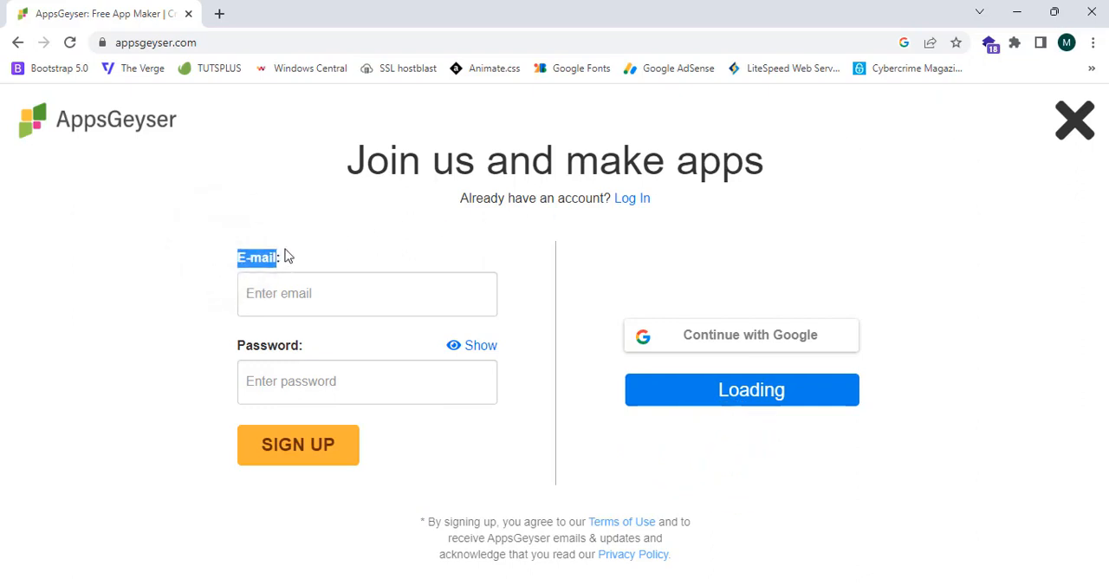
click(287, 257)
drag(238, 345, 292, 351)
click(298, 351)
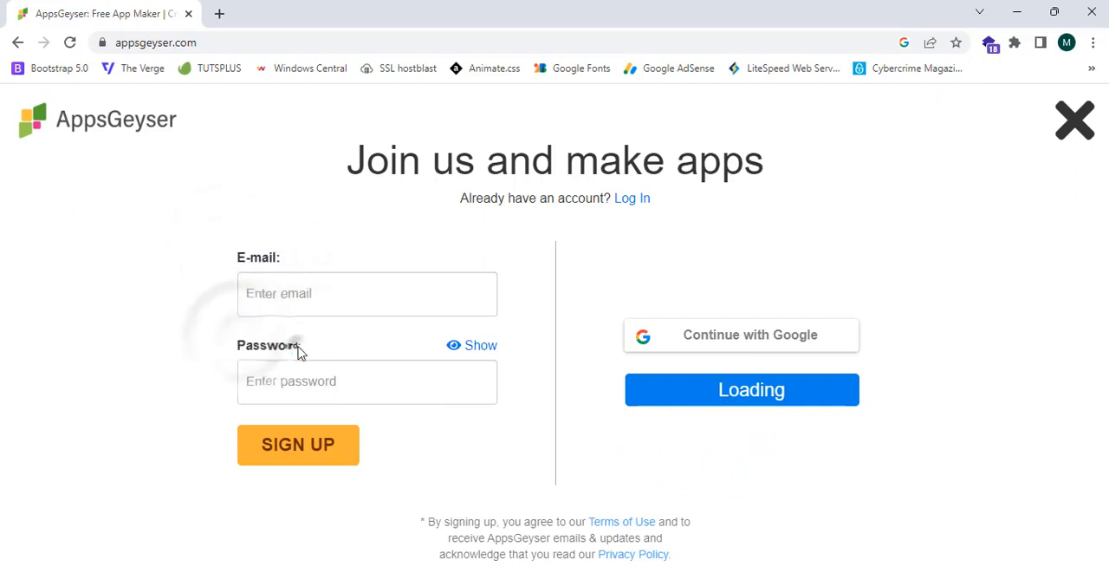
click(298, 345)
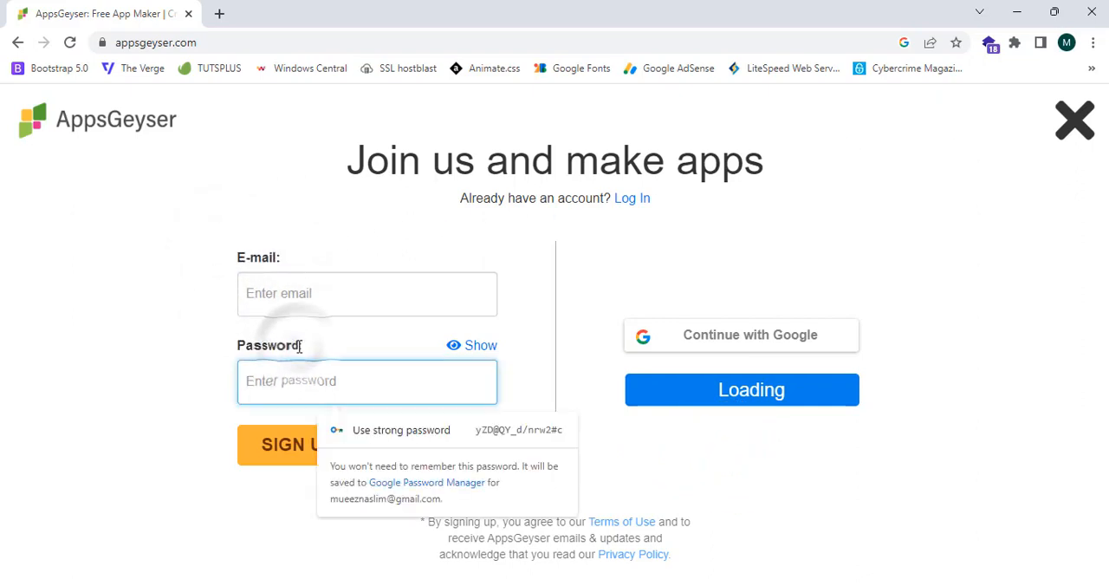
click(375, 231)
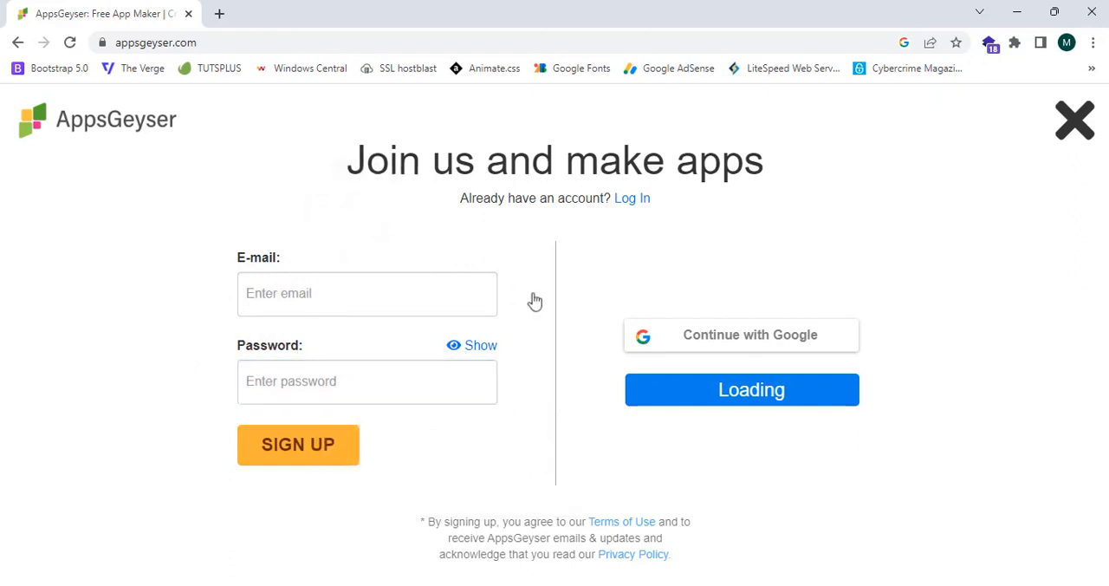
Sign in to AppsGeyser with an existing Google account.
click(632, 342)
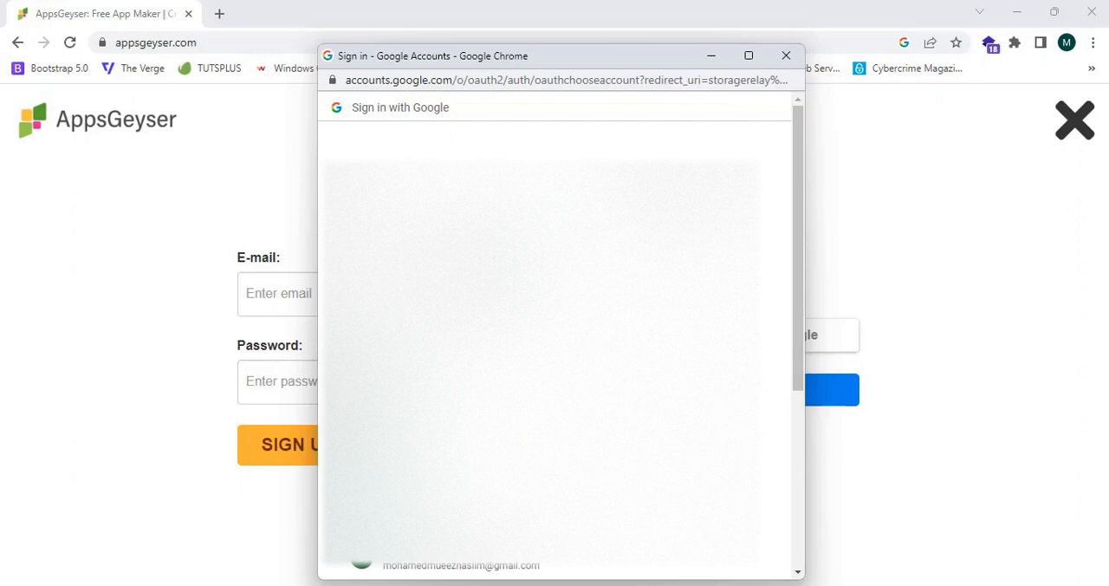
click(520, 259)
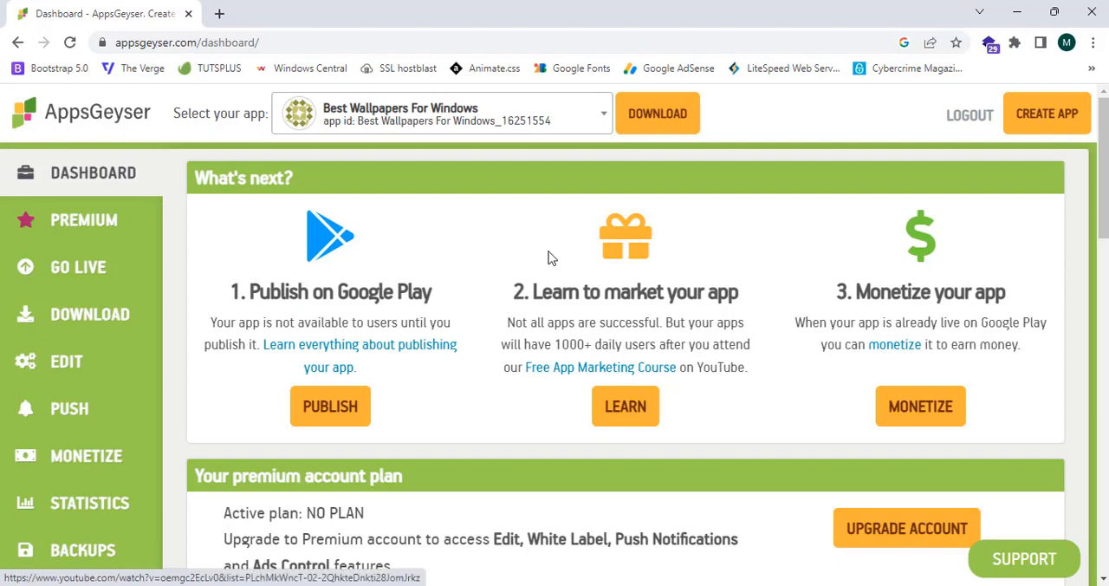
Start creating a new app from the dashboard and dismiss the form asking for phone number and first name.
scroll(549, 257, down, 3)
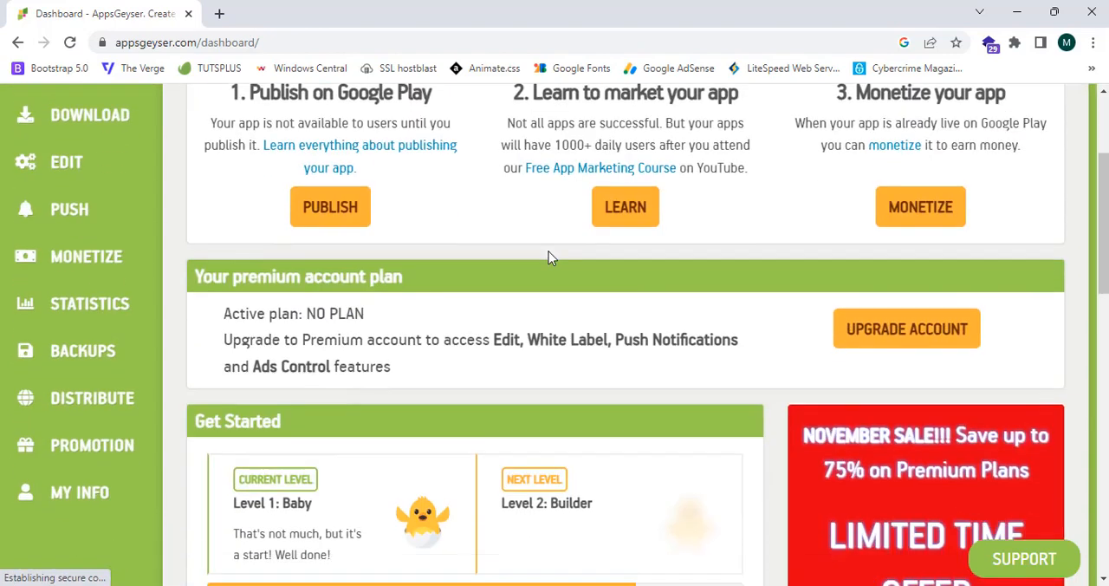
scroll(548, 257, up, 3)
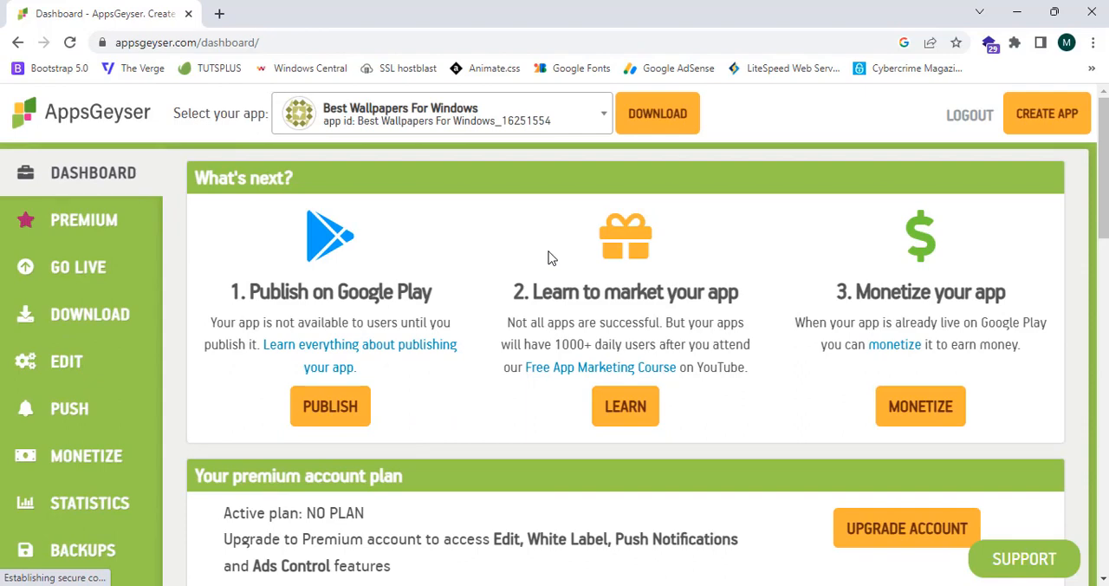
click(1041, 134)
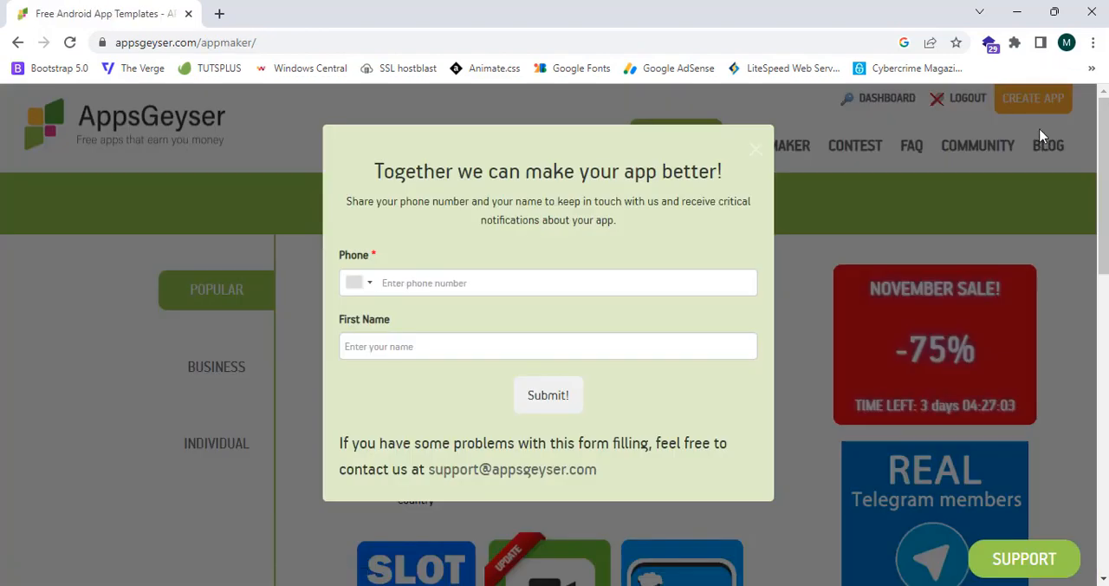
click(757, 151)
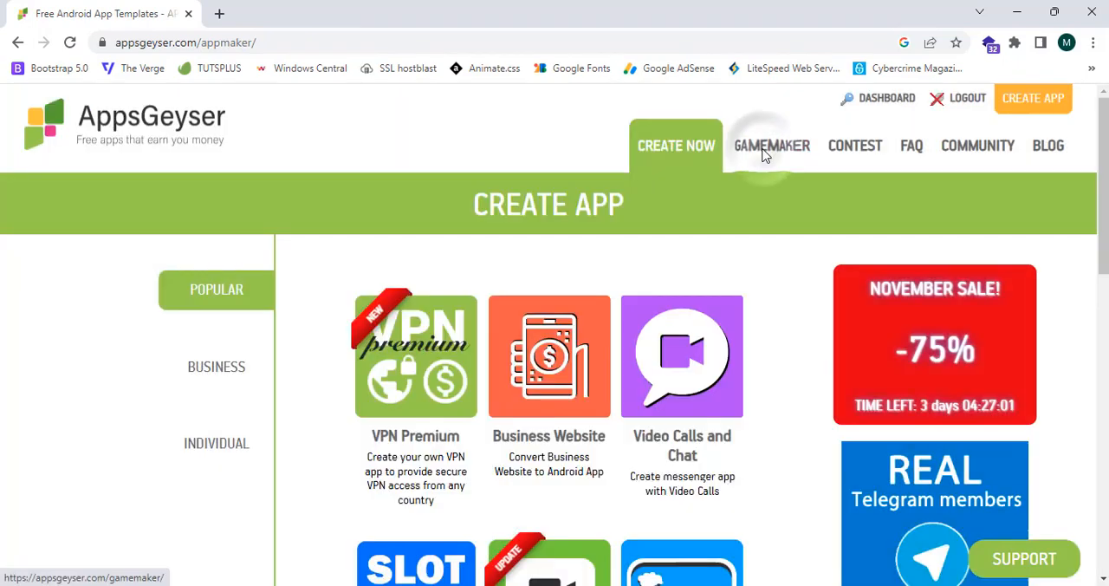
Browse the app templates and choose the Website template in the Individual category.
scroll(764, 156, down, 1)
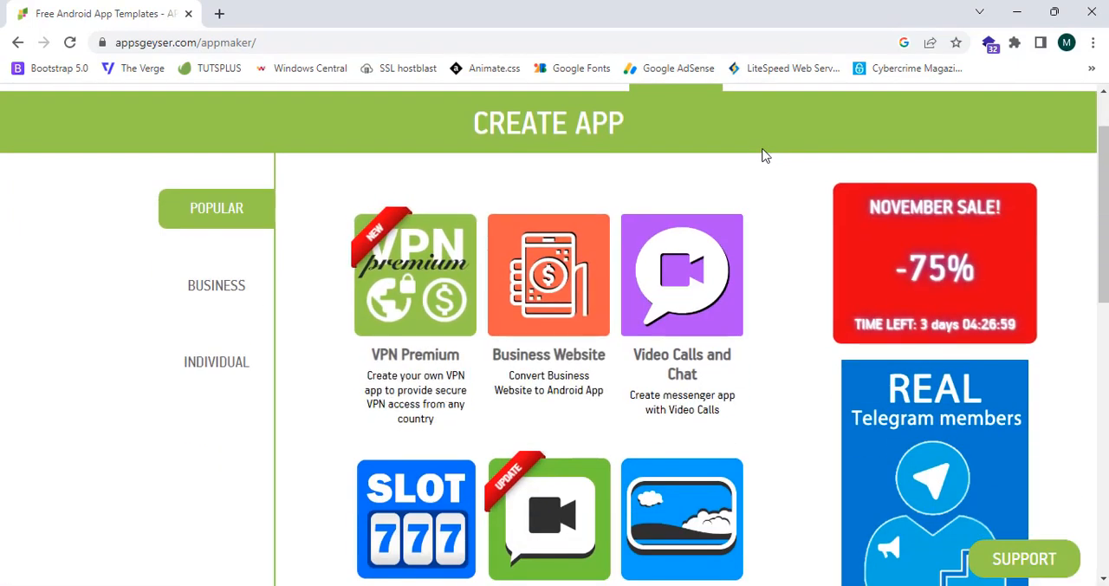
scroll(764, 157, up, 1)
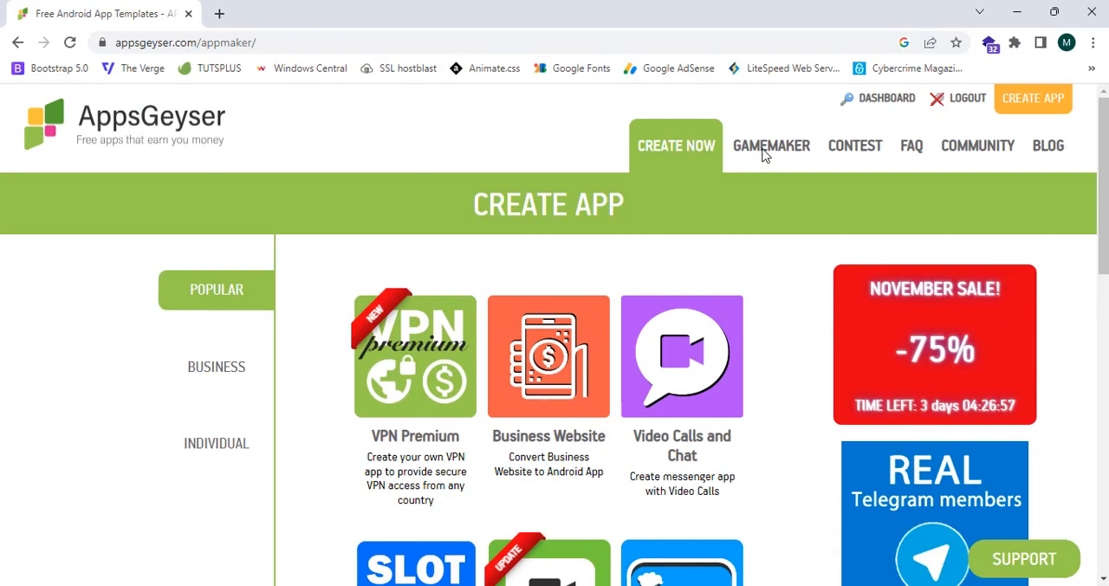
scroll(762, 153, down, 2)
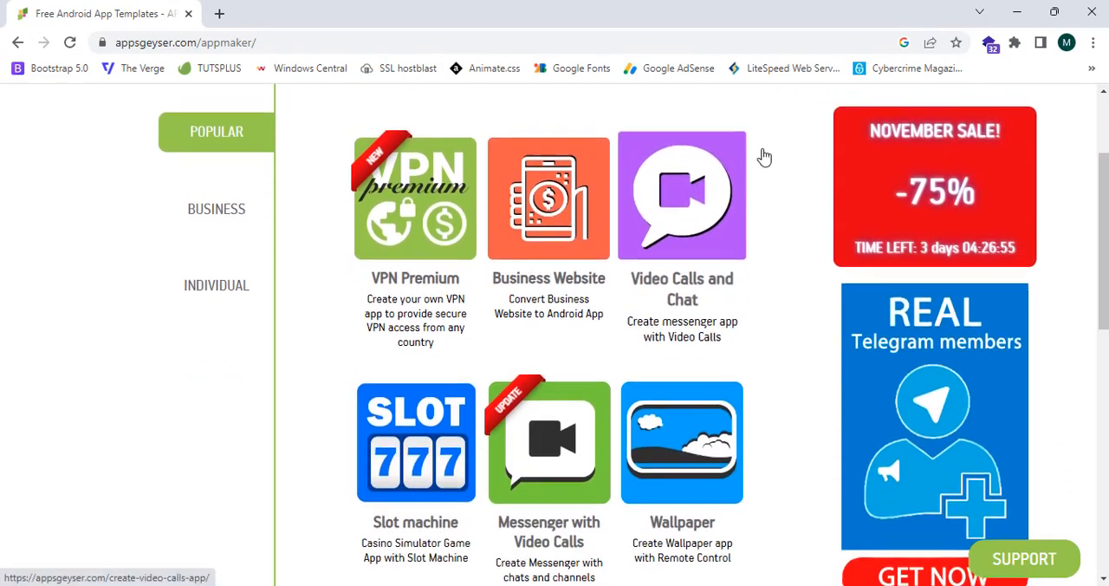
scroll(643, 201, up, 2)
scroll(258, 359, down, 1)
click(228, 371)
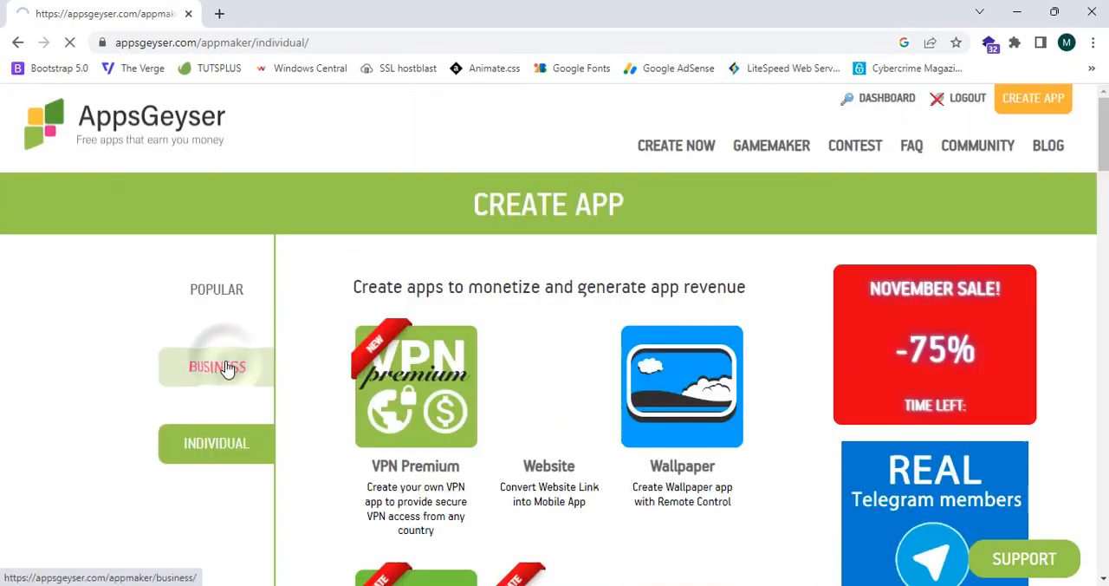
scroll(221, 365, down, 1)
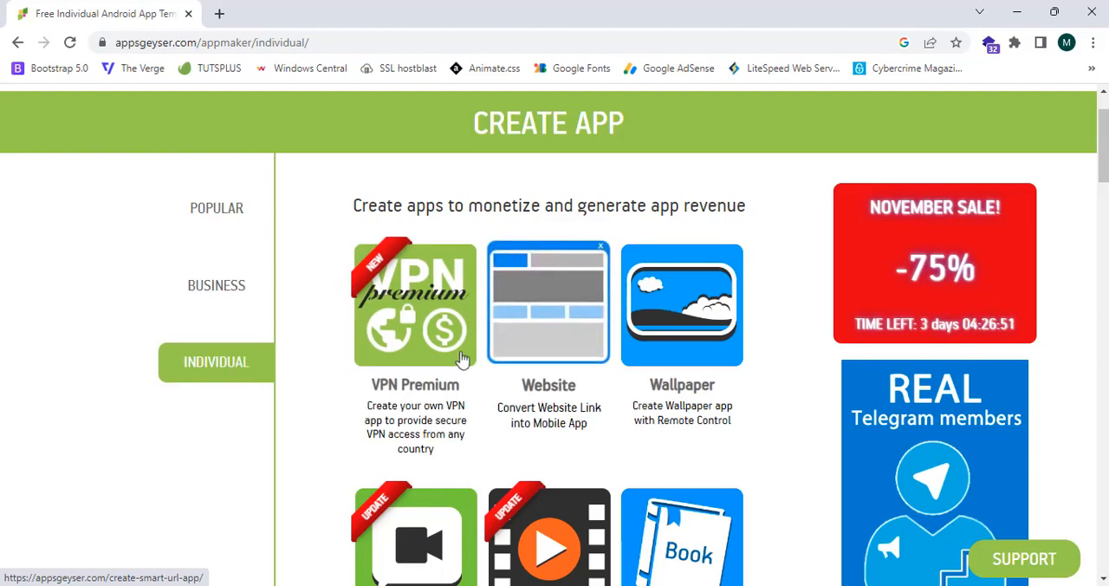
click(548, 355)
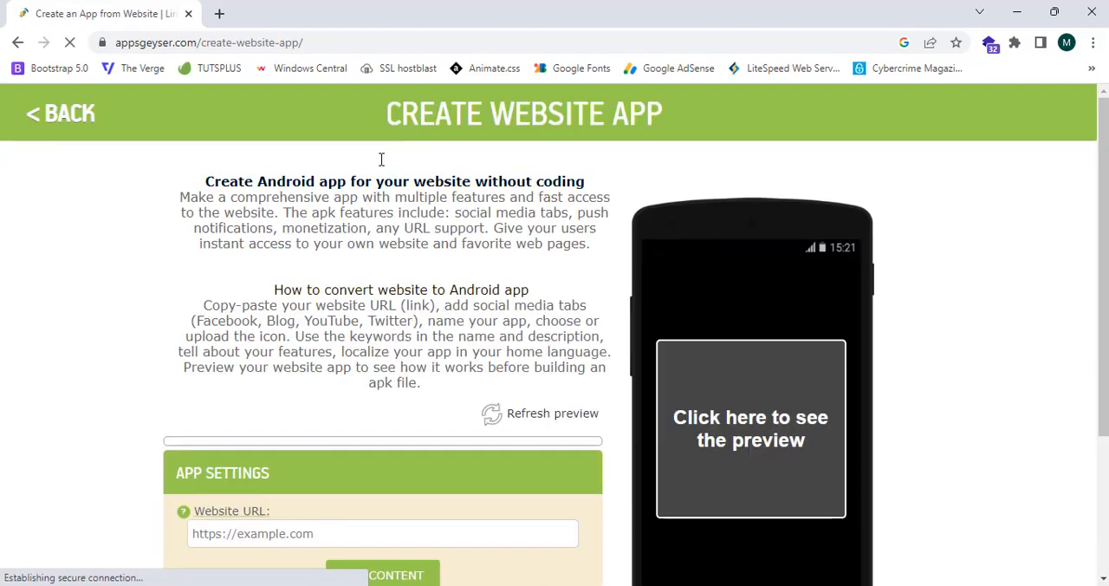
Open the bookmarked Windows Central site in a new tab and copy its web address.
scroll(381, 159, down, 2)
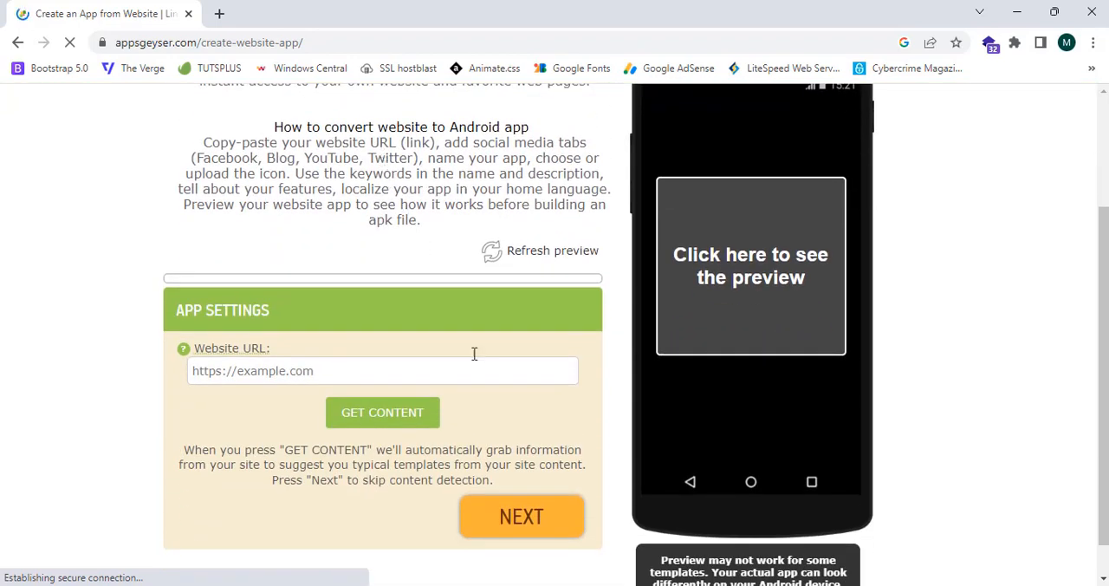
scroll(479, 365, up, 2)
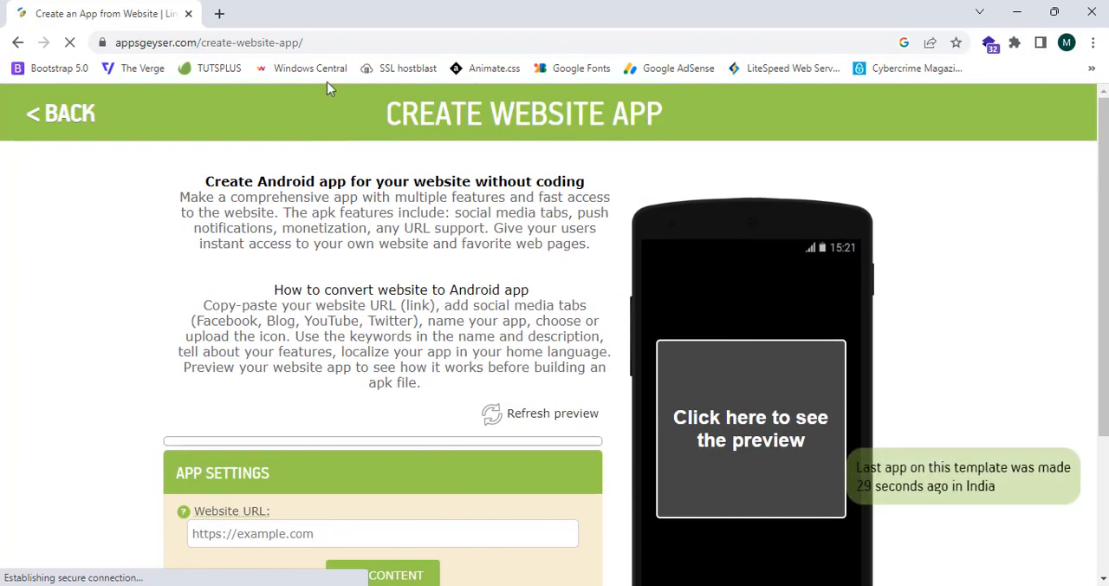
click(352, 42)
drag(424, 7, 453, 6)
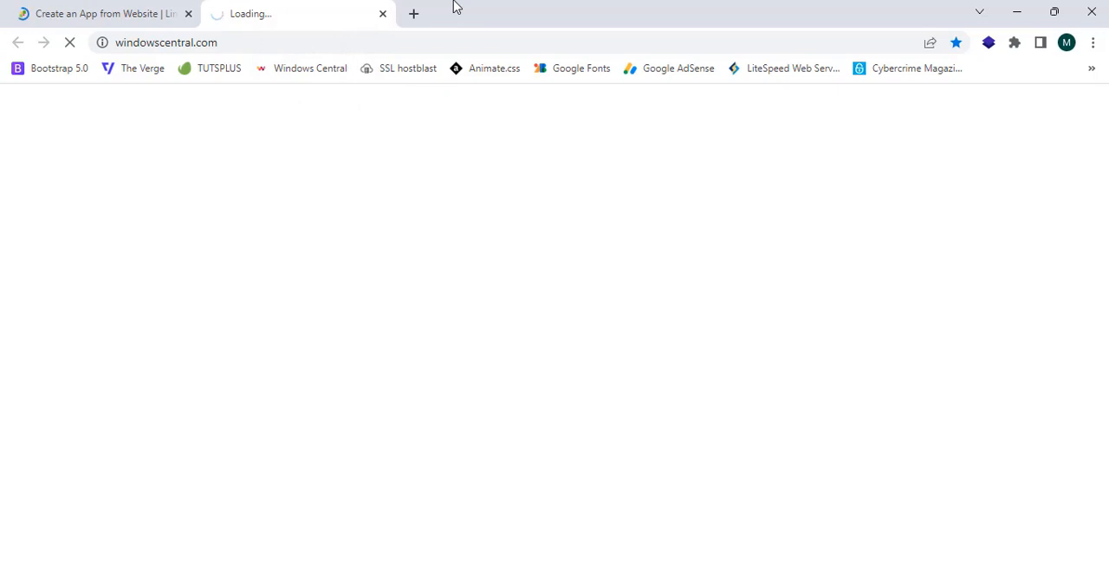
scroll(405, 267, down, 4)
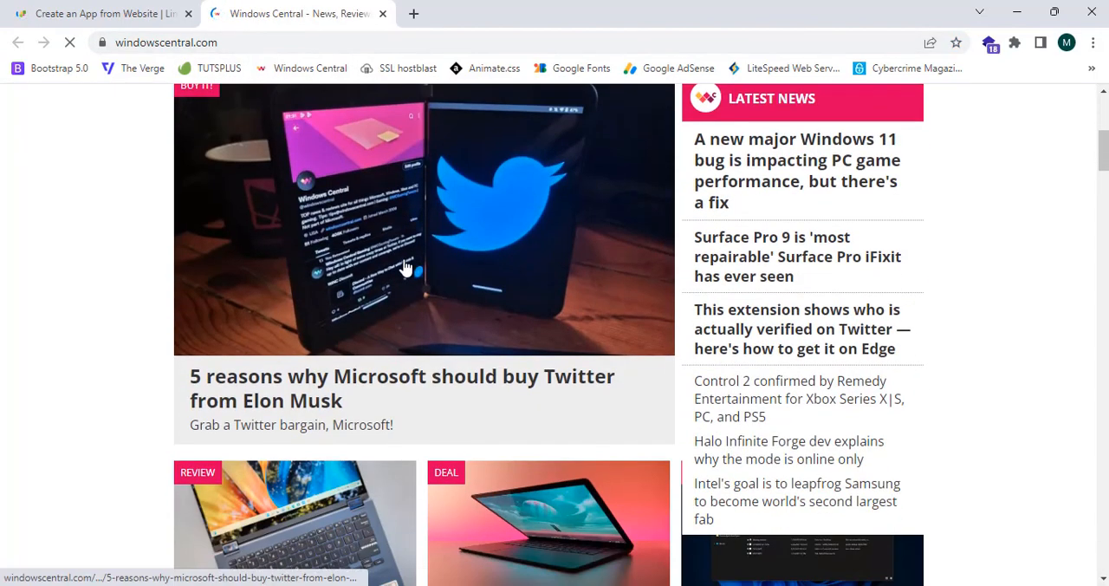
click(303, 42)
key(ctrl+c)
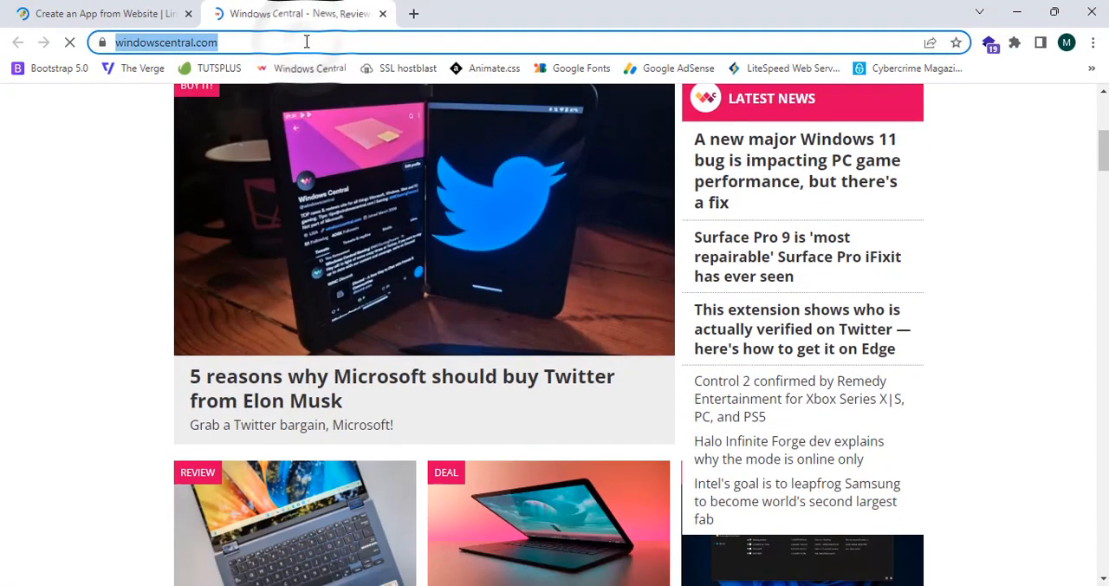
click(52, 13)
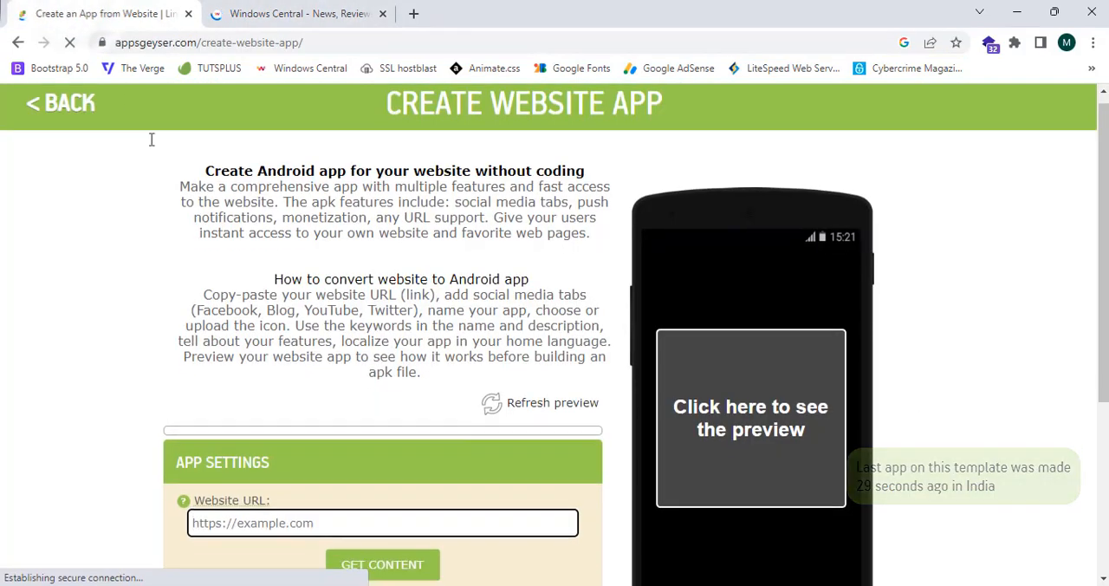
scroll(290, 370, down, 1)
right_click(289, 369)
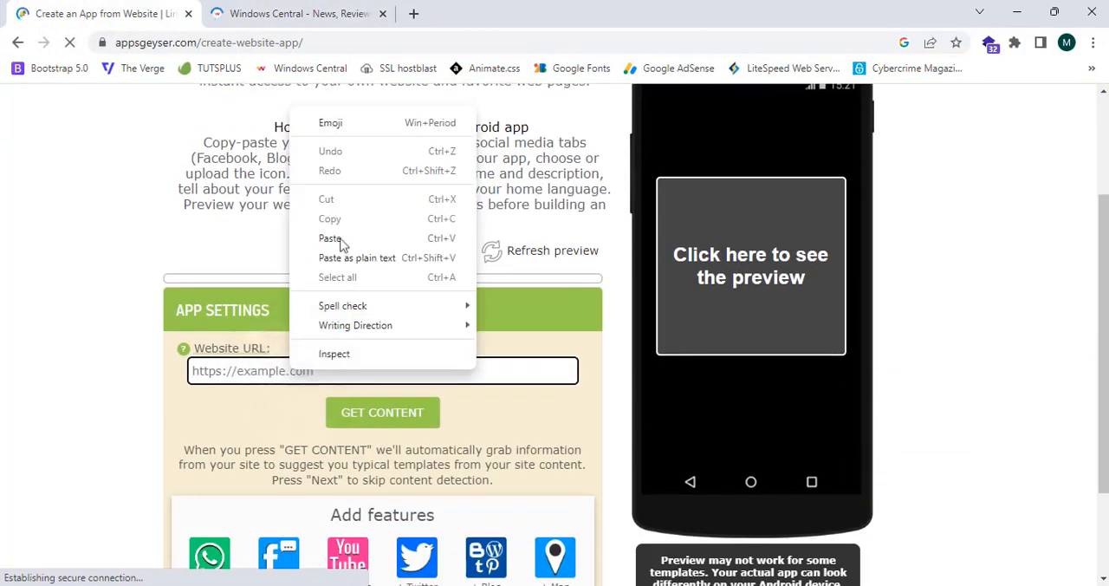
click(330, 238)
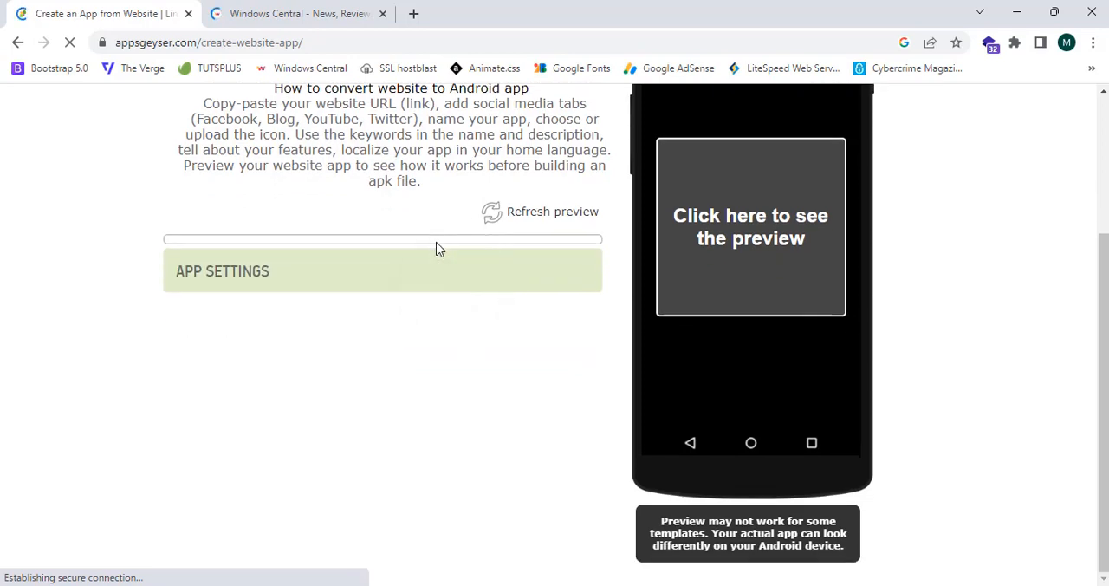
click(399, 356)
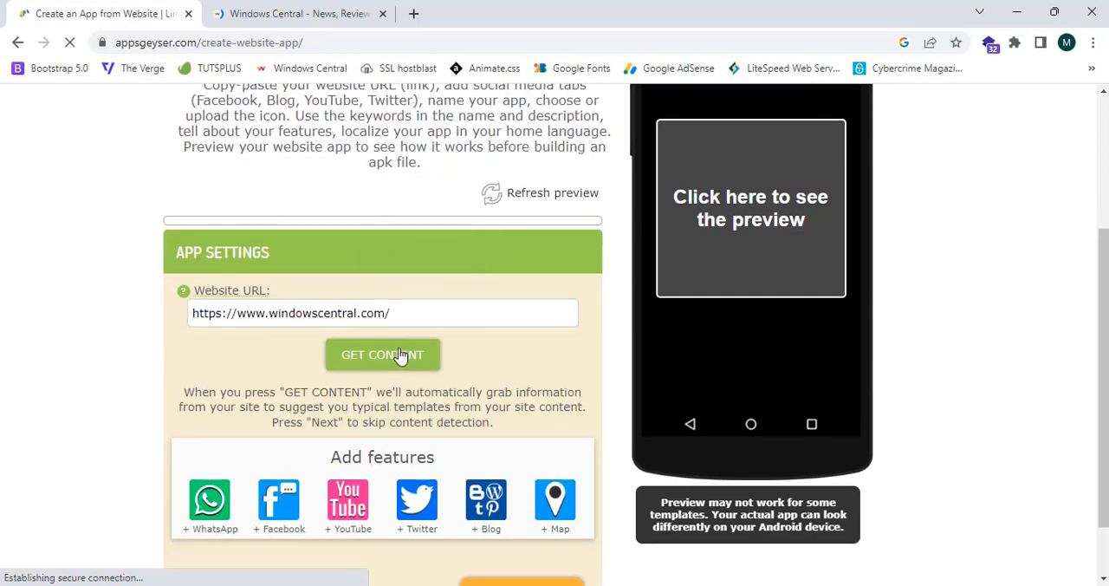
scroll(399, 353, down, 1)
click(384, 293)
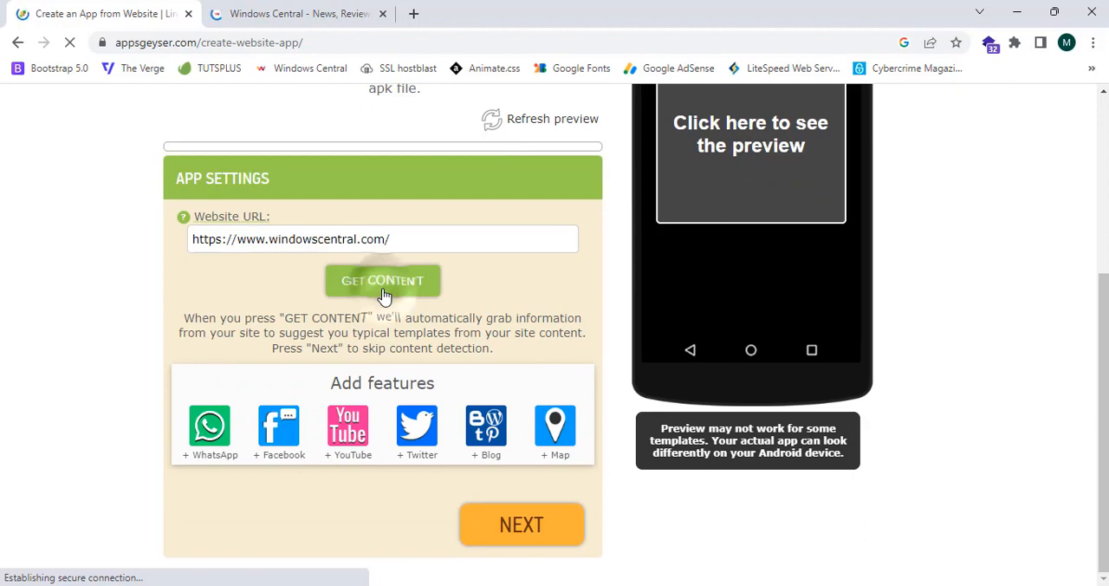
Load the app preview and examine how the Windows Central site and its menu behave on the phone.
scroll(606, 256, up, 1)
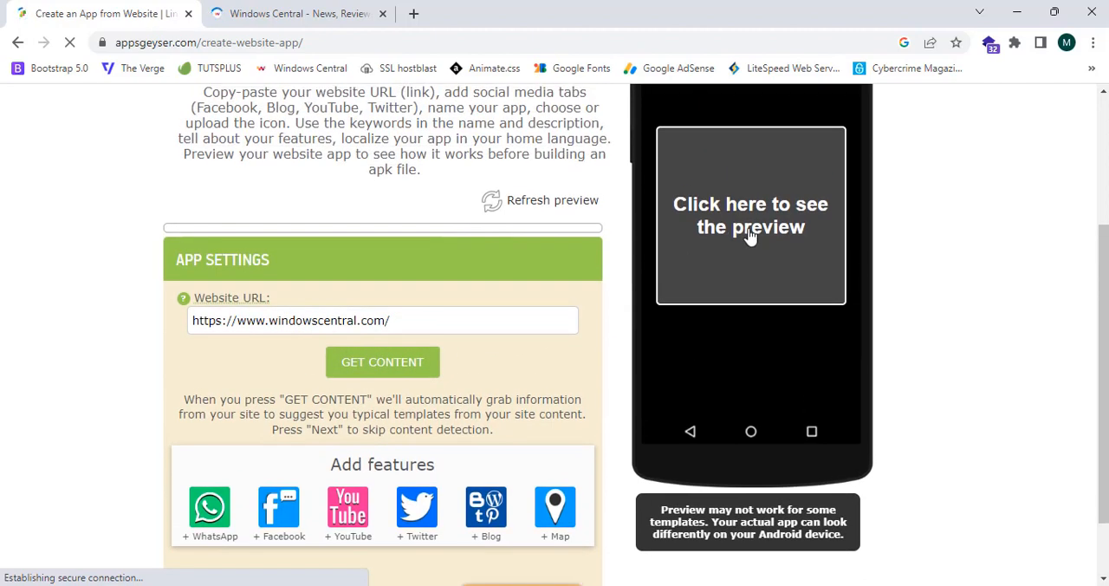
click(750, 235)
scroll(750, 236, up, 2)
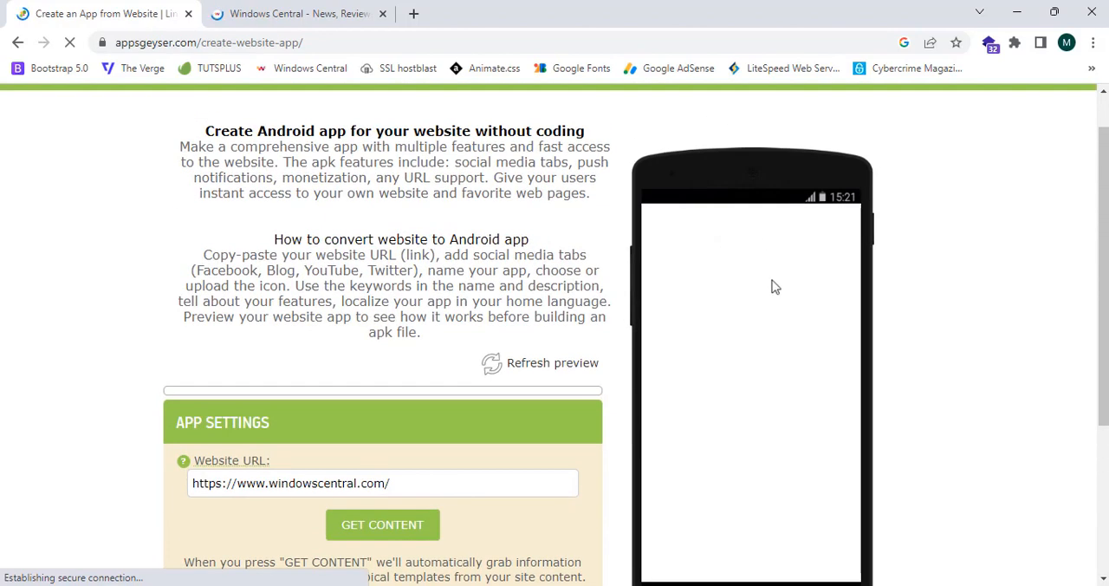
scroll(791, 322, down, 5)
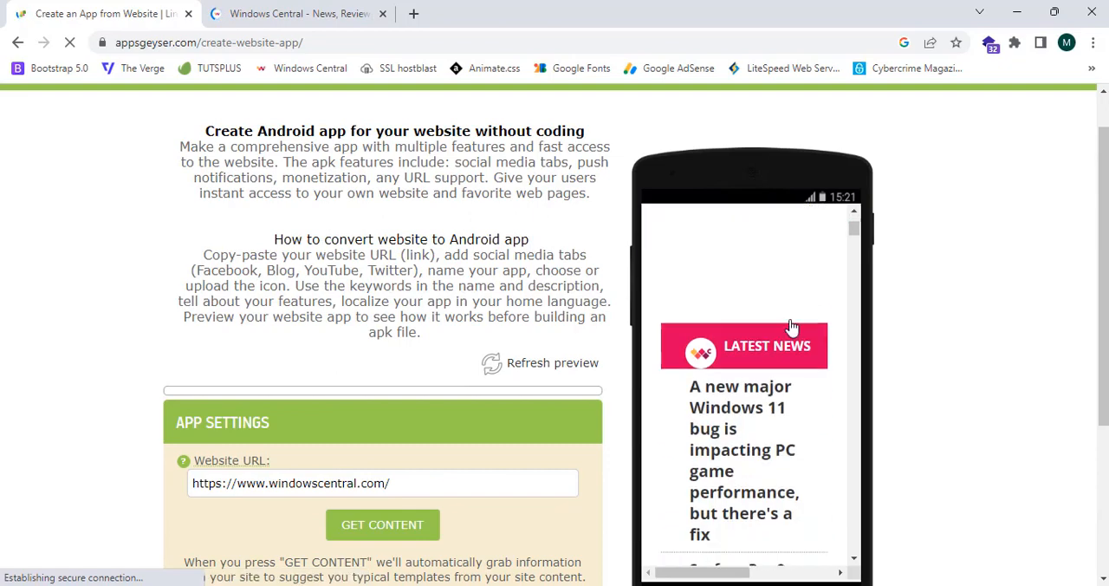
scroll(791, 326, up, 6)
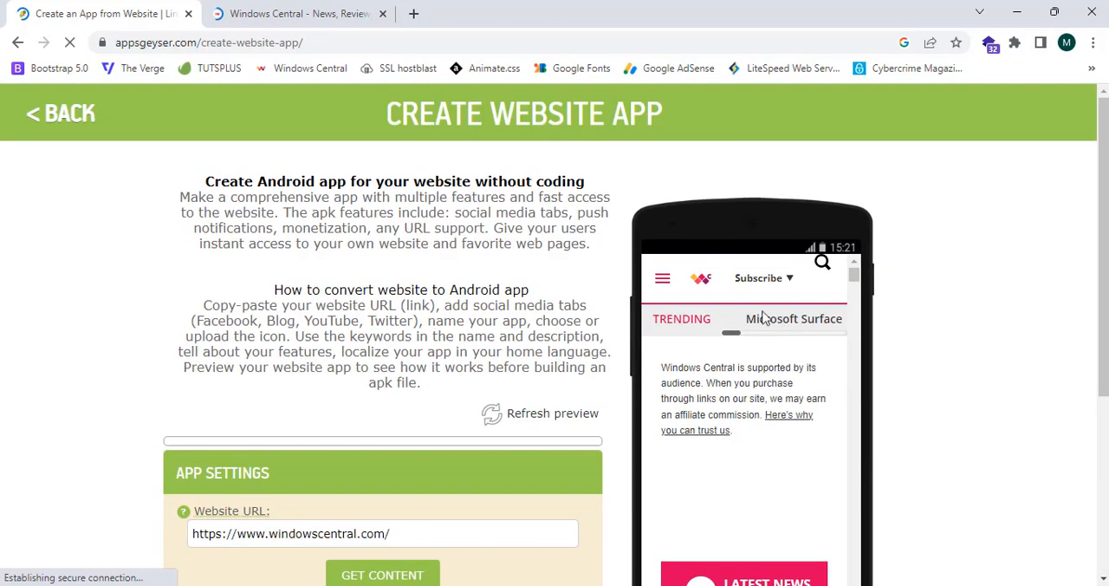
click(663, 280)
click(663, 281)
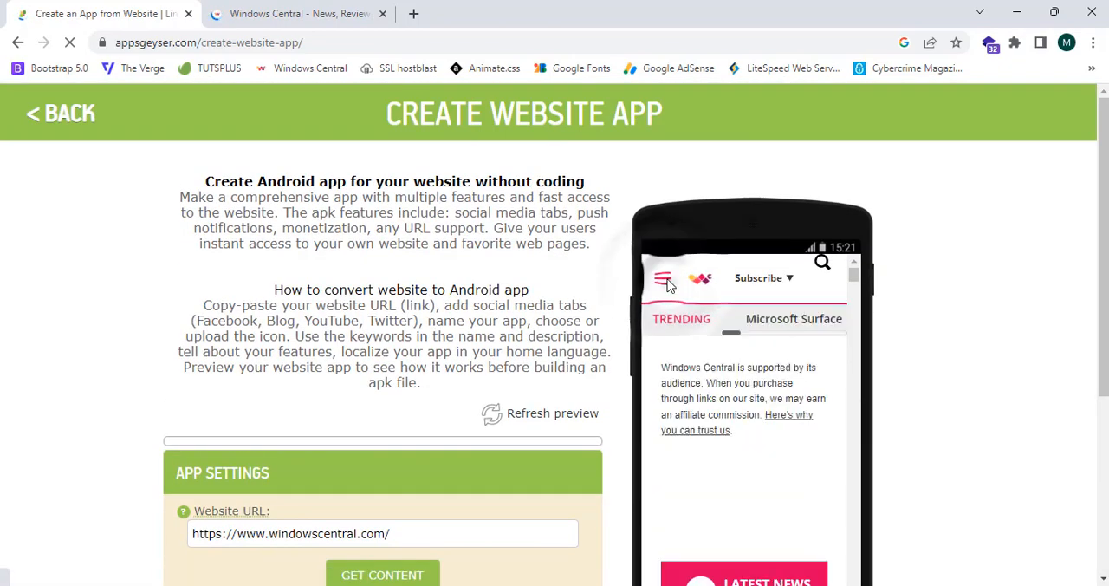
Continue from the website URL settings to the next stage without adding any extra features.
scroll(667, 281, down, 3)
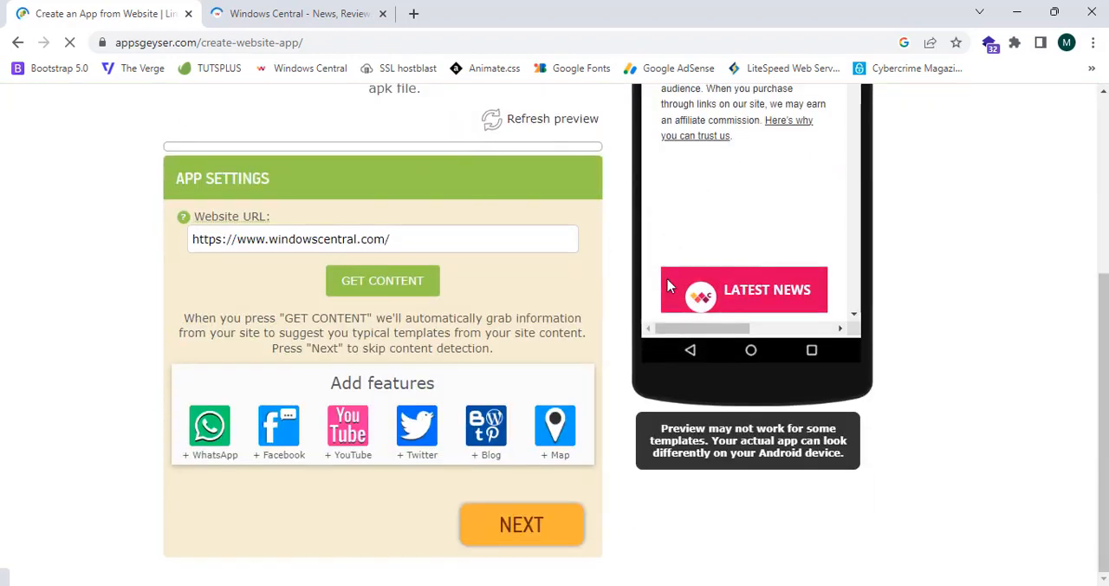
click(510, 527)
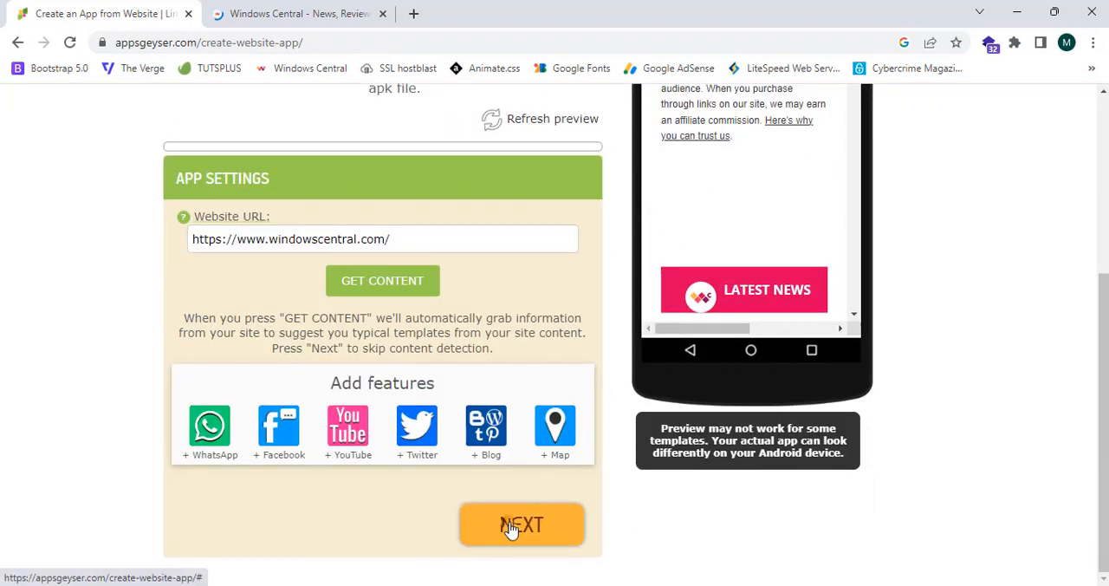
Name the app Windows Central and continue to the icon stage.
click(381, 373)
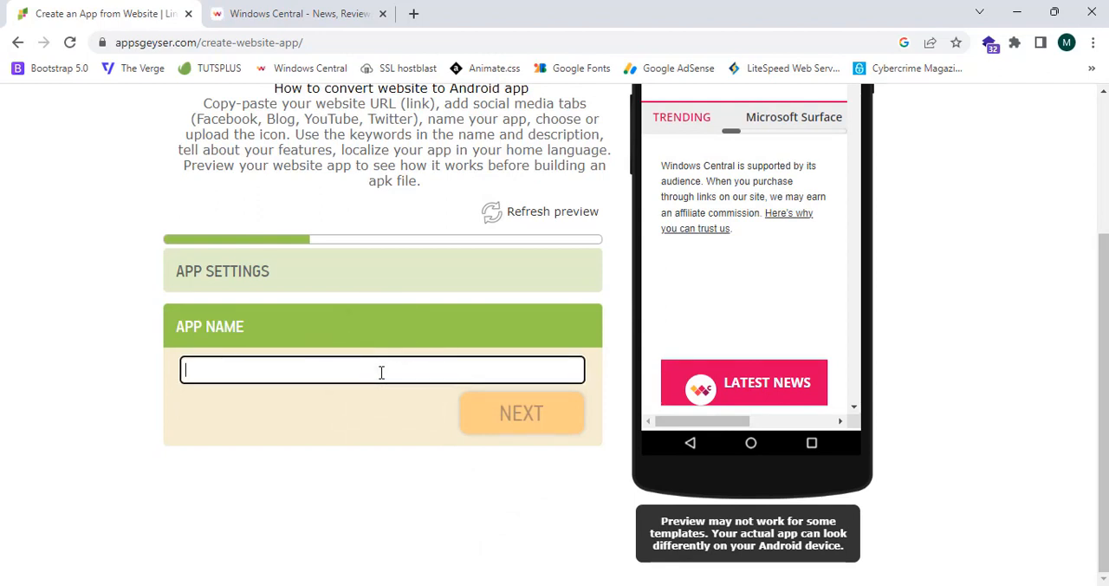
text(Windows Central)
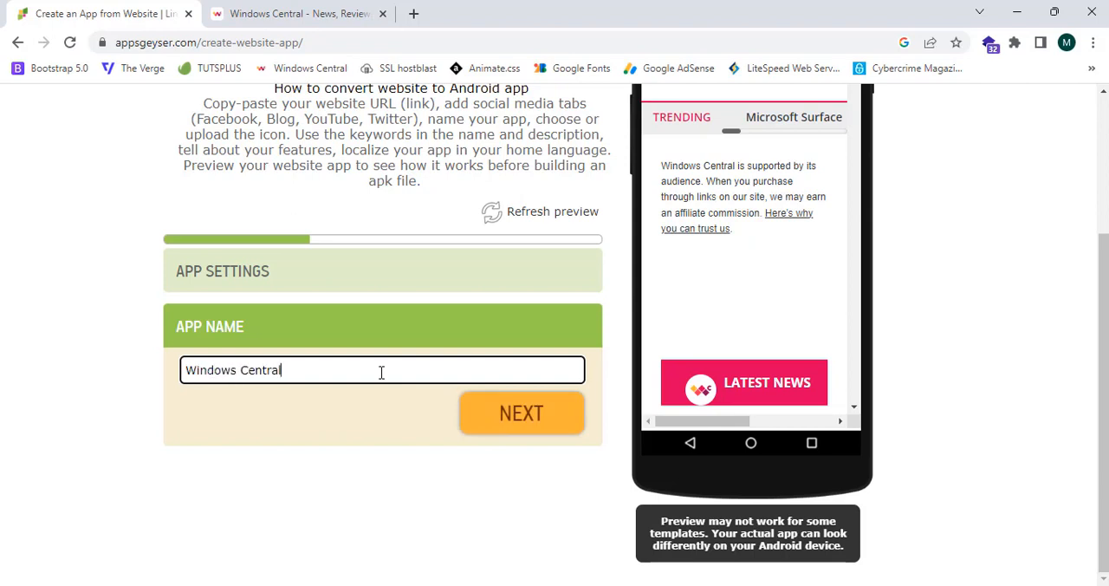
click(359, 404)
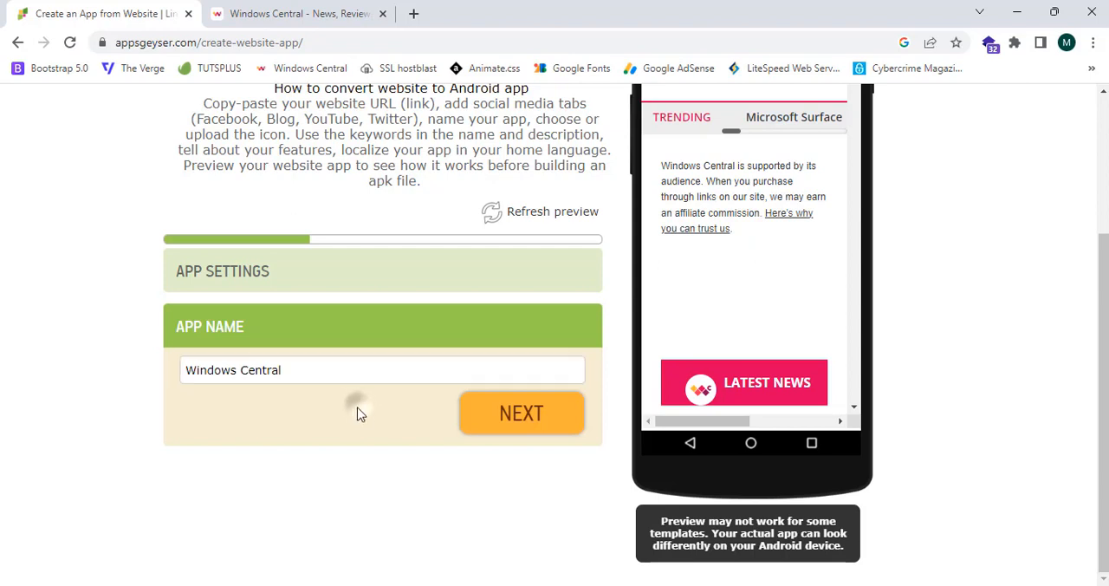
click(481, 418)
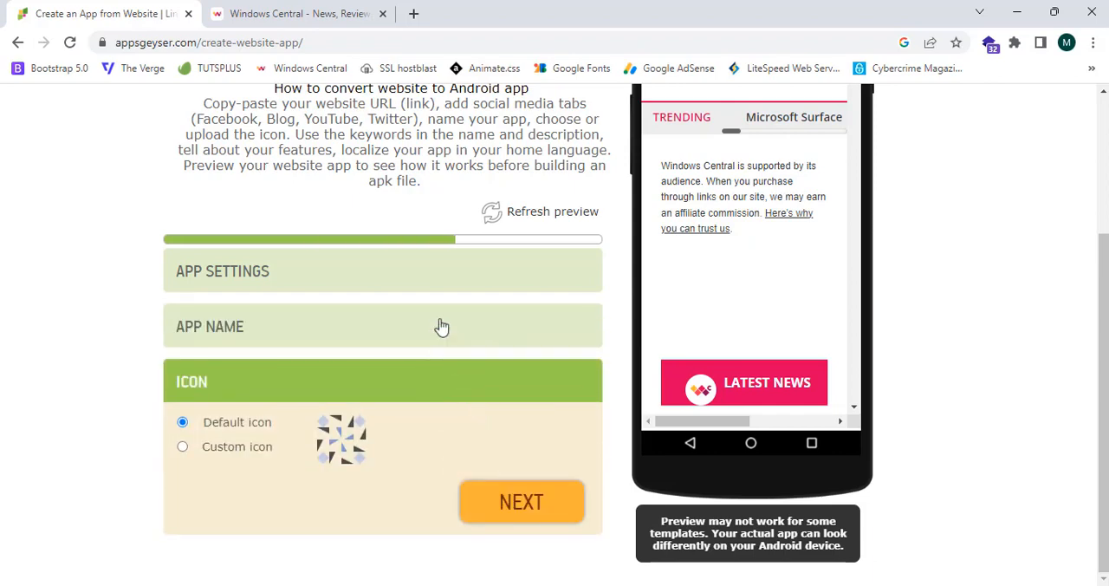
Upload the image named download from the Desktop as the app's custom icon, crop it at its default framing and finish the icon stage.
click(303, 12)
click(47, 7)
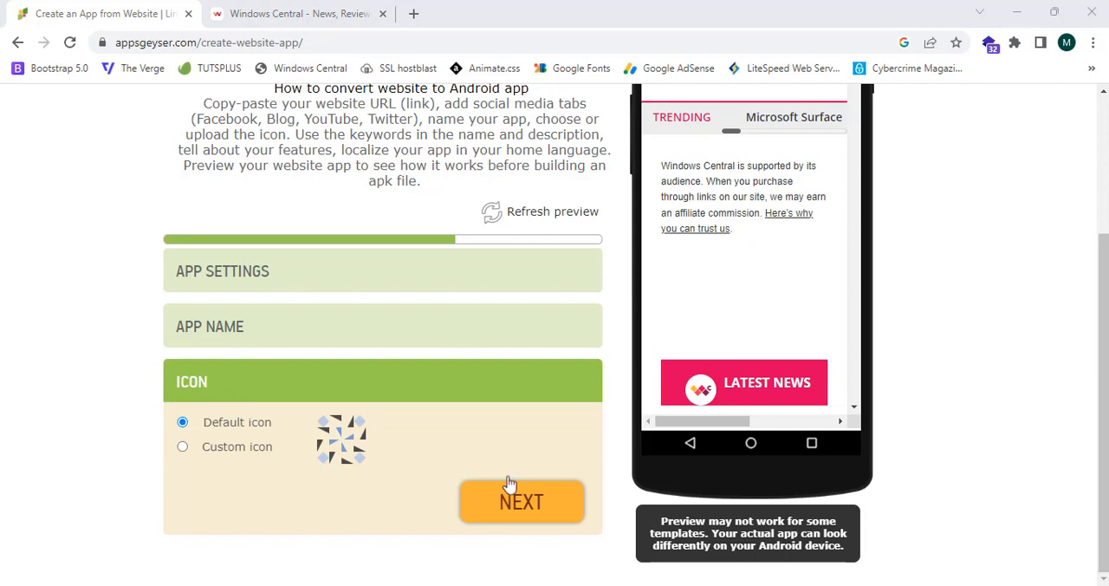
click(183, 448)
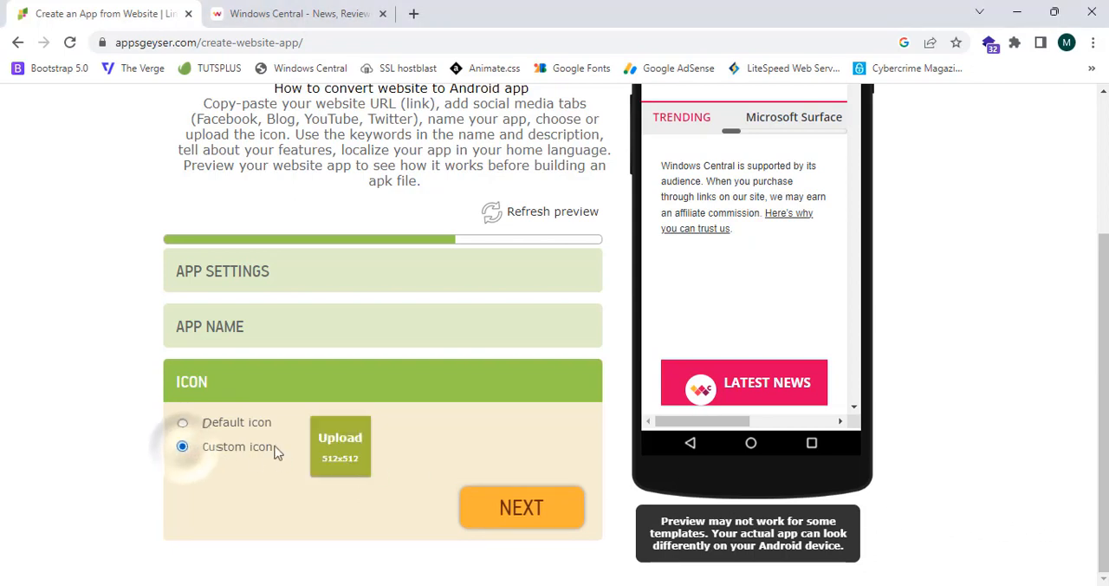
click(345, 451)
click(115, 217)
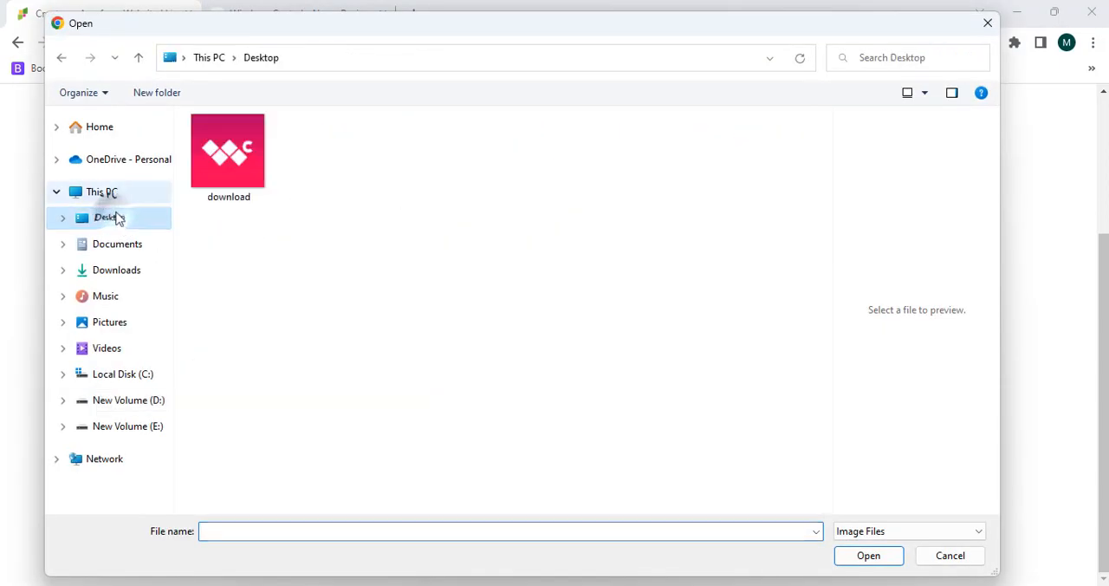
click(234, 165)
click(853, 561)
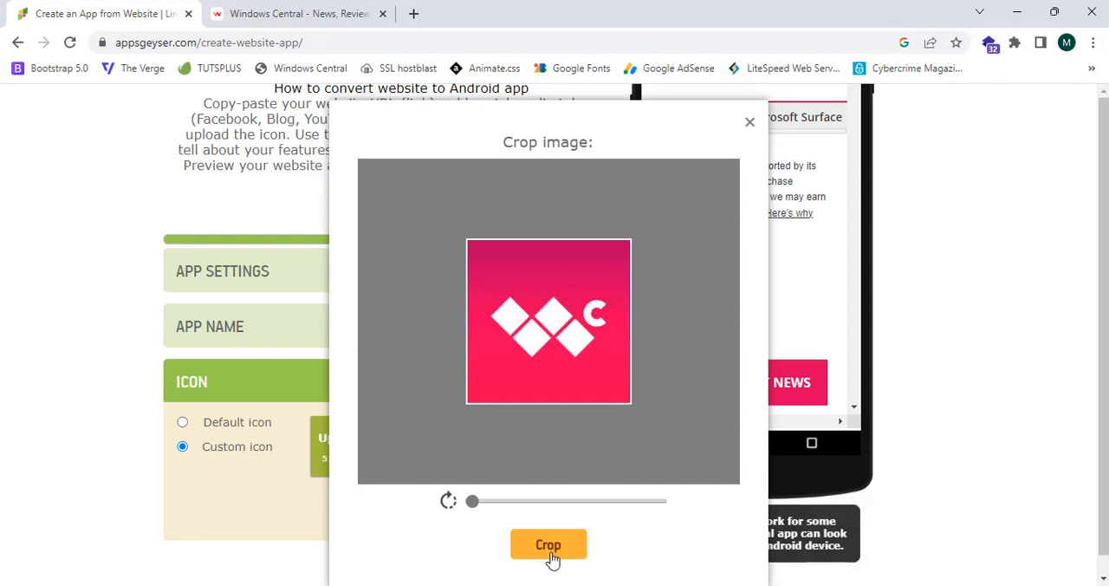
click(549, 554)
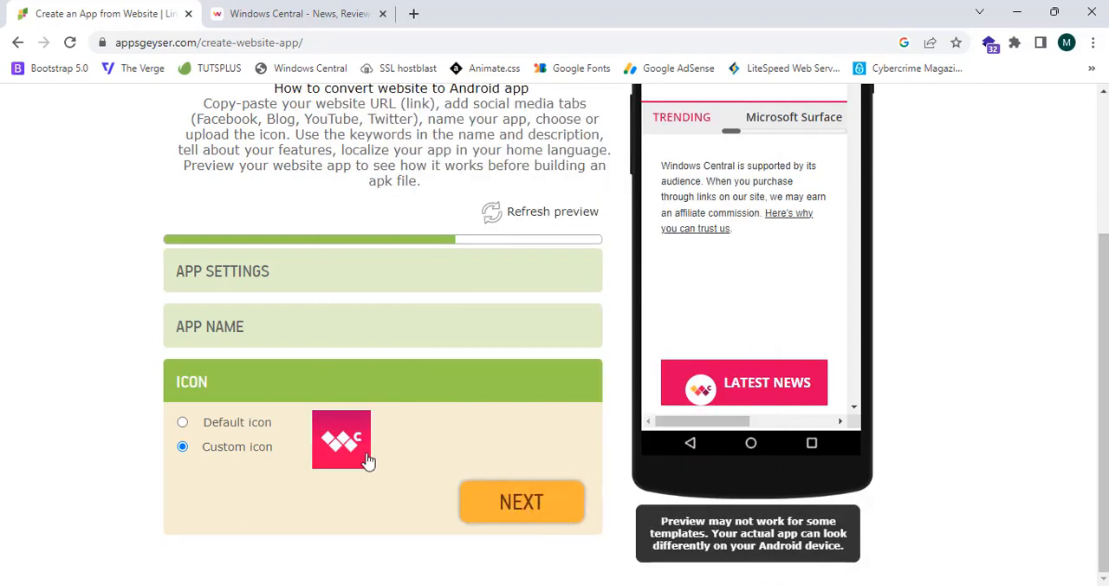
click(543, 506)
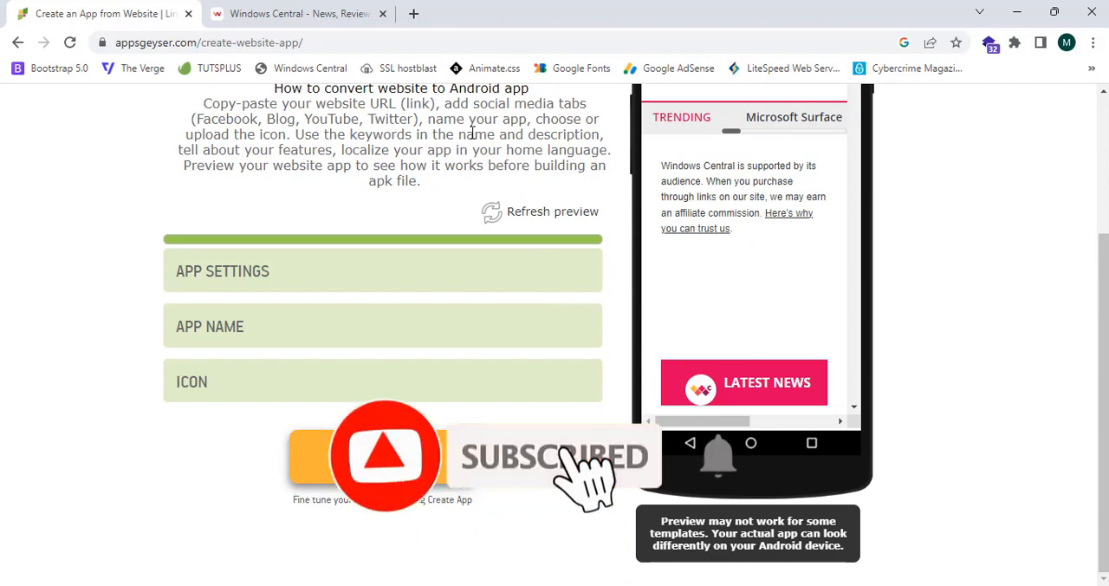
Create the app from the completed settings and dismiss the premium plan offer.
scroll(477, 259, up, 2)
scroll(416, 338, down, 2)
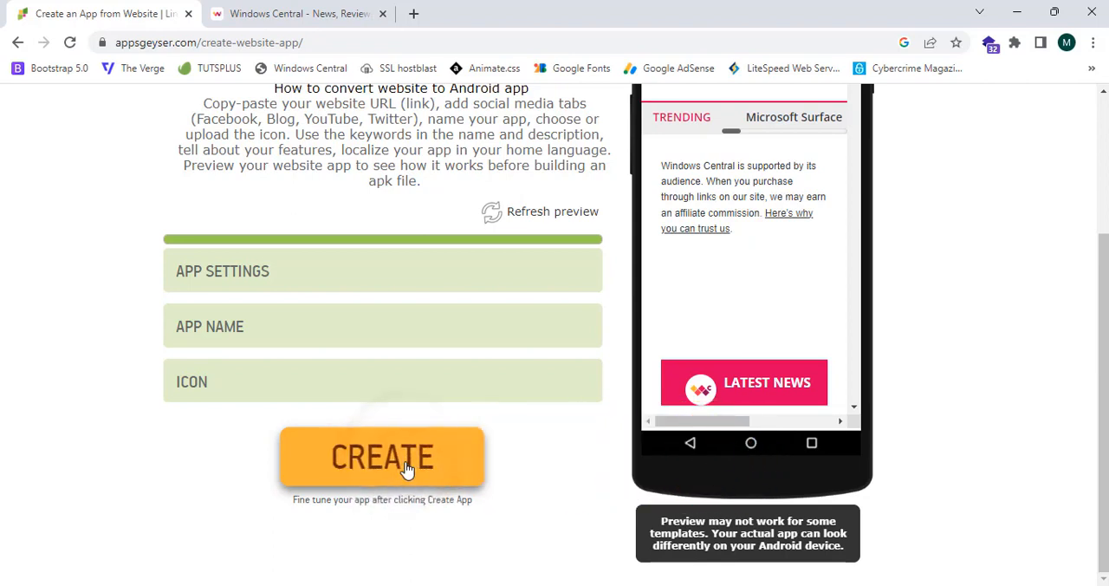
click(408, 469)
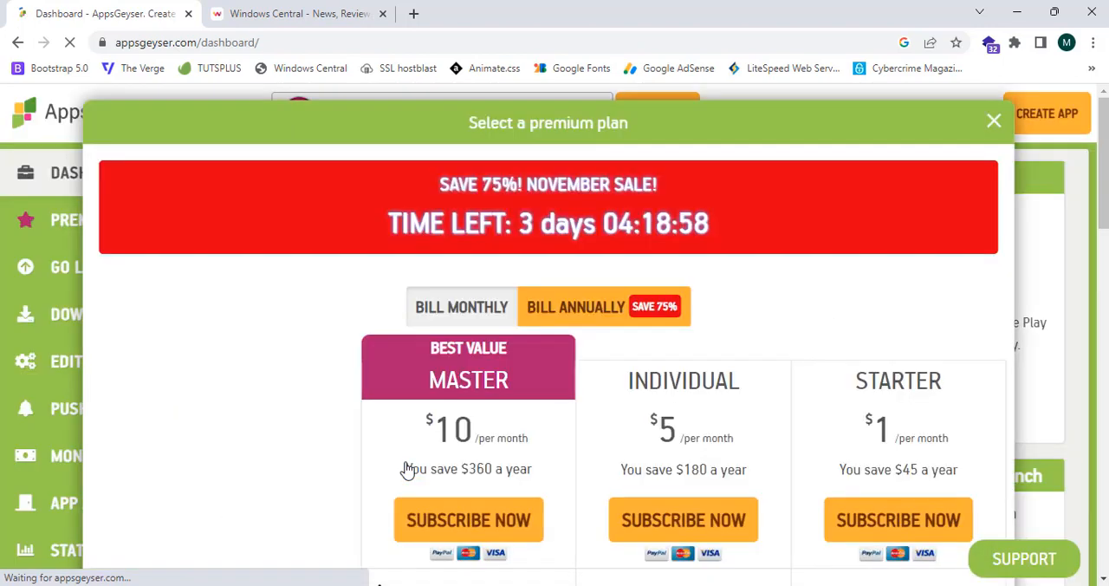
click(992, 118)
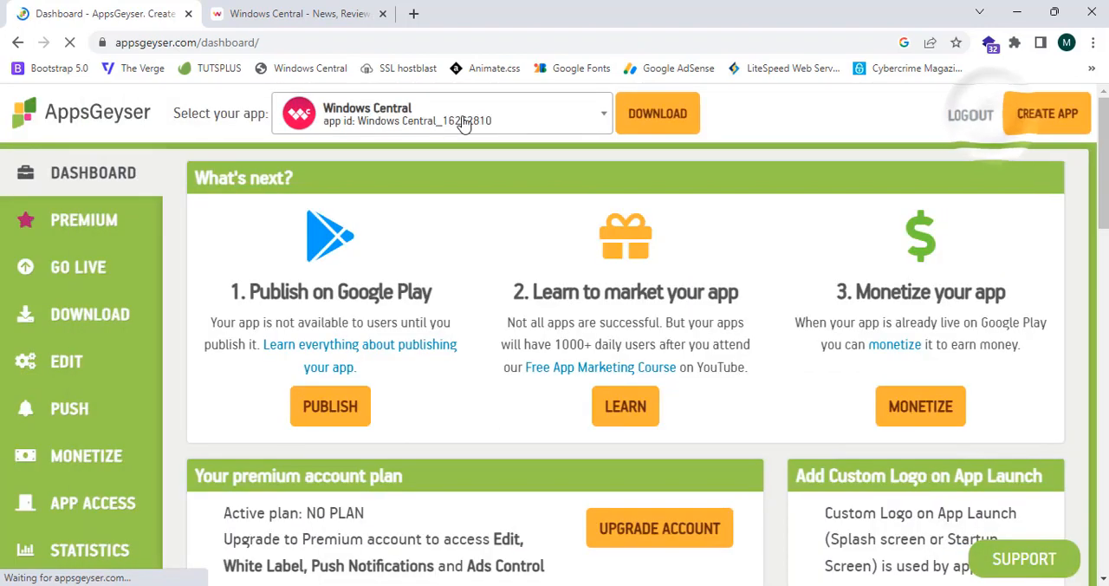
Open the download options for the Windows Central app from the dashboard.
click(458, 126)
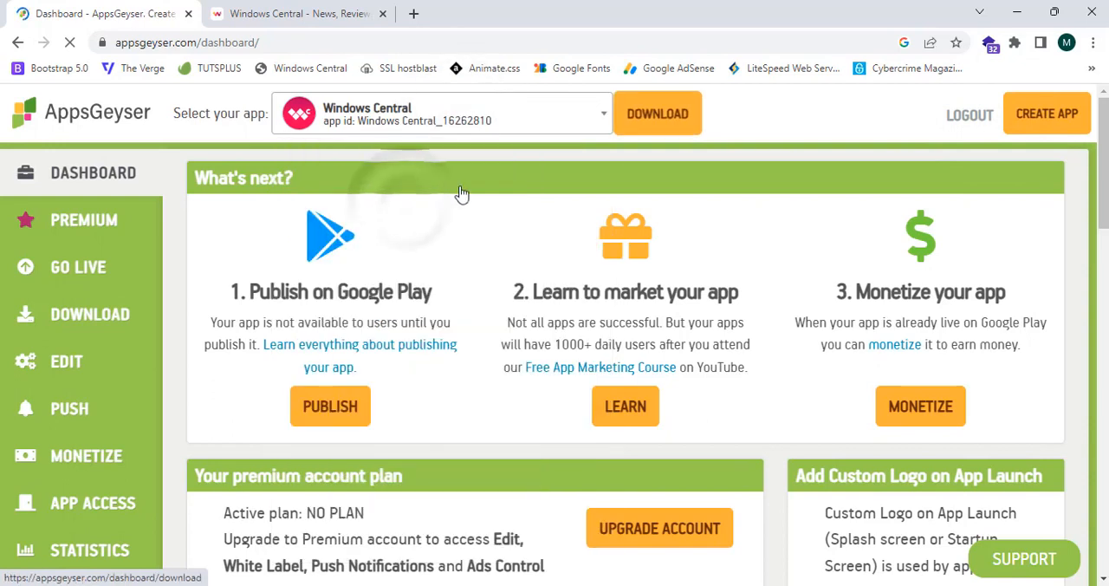
click(649, 118)
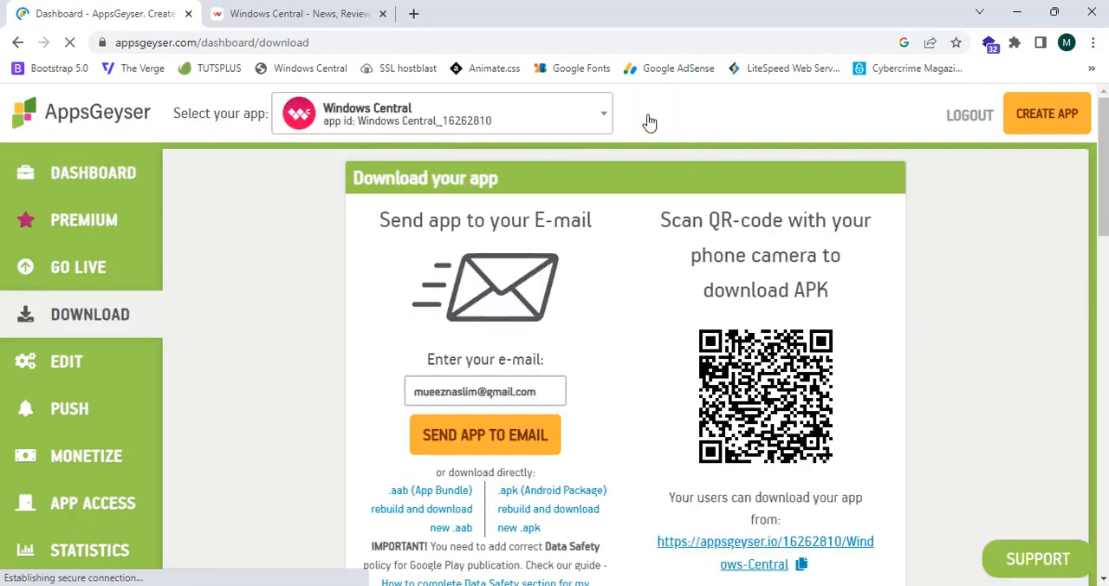
scroll(511, 130, down, 1)
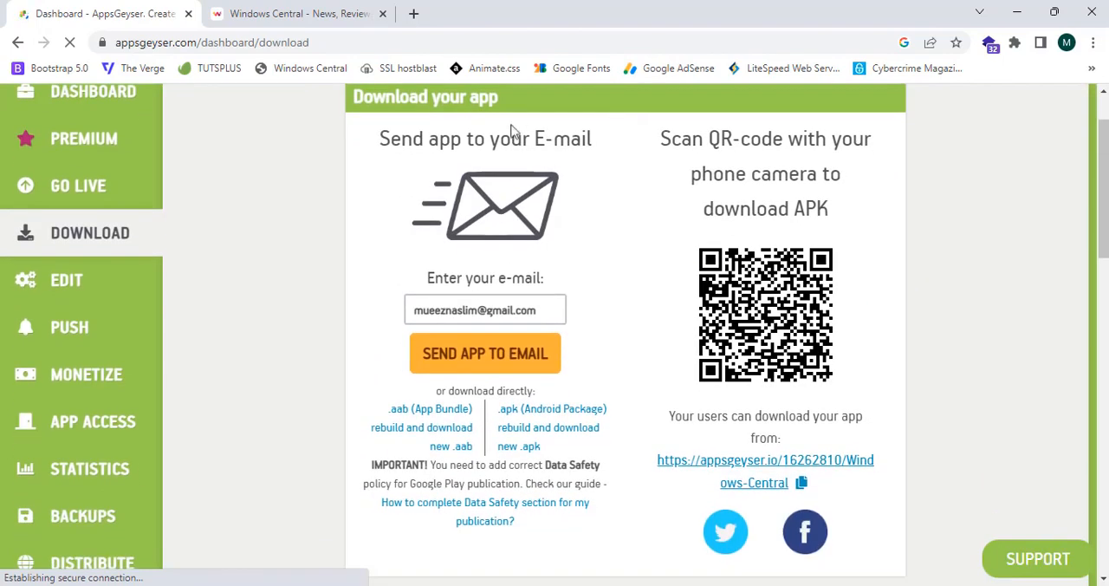
click(374, 137)
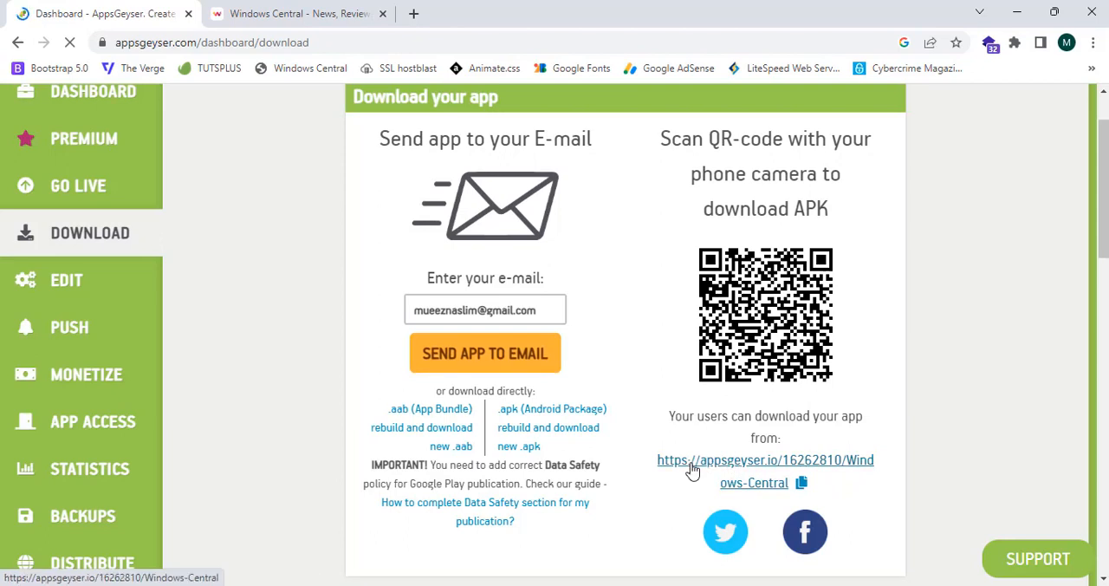
Open the app's public download link in a new tab, download the Windows Central APK and show all downloads.
middle_click(693, 468)
click(342, 10)
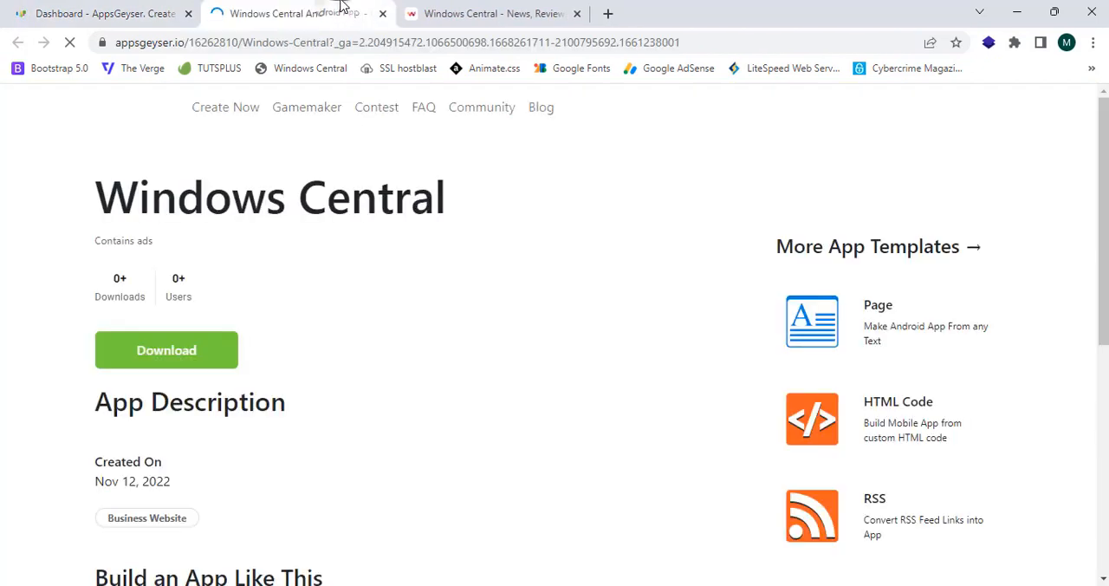
scroll(342, 7, down, 4)
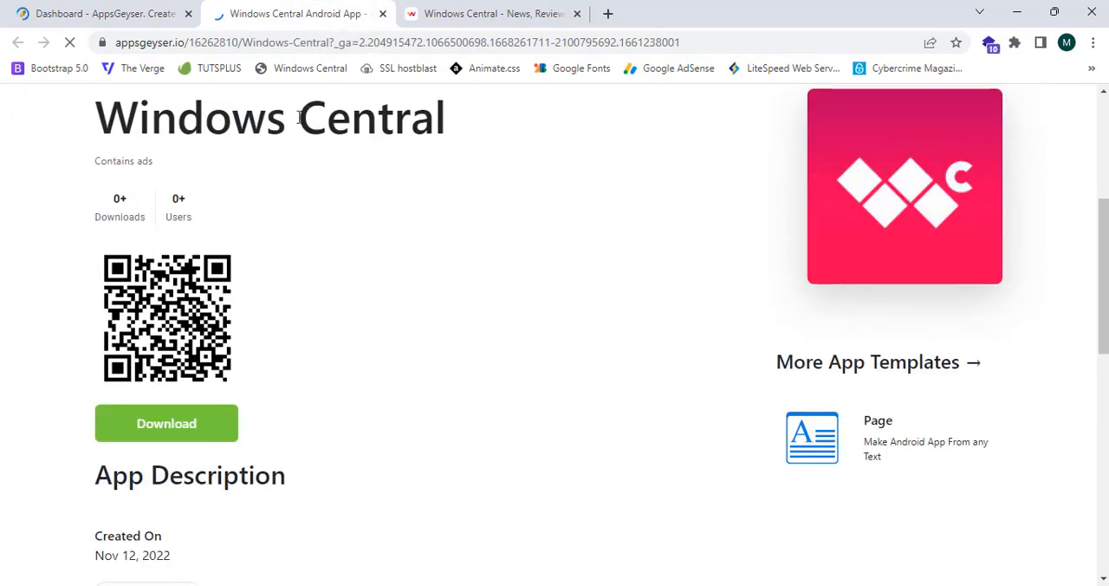
click(182, 444)
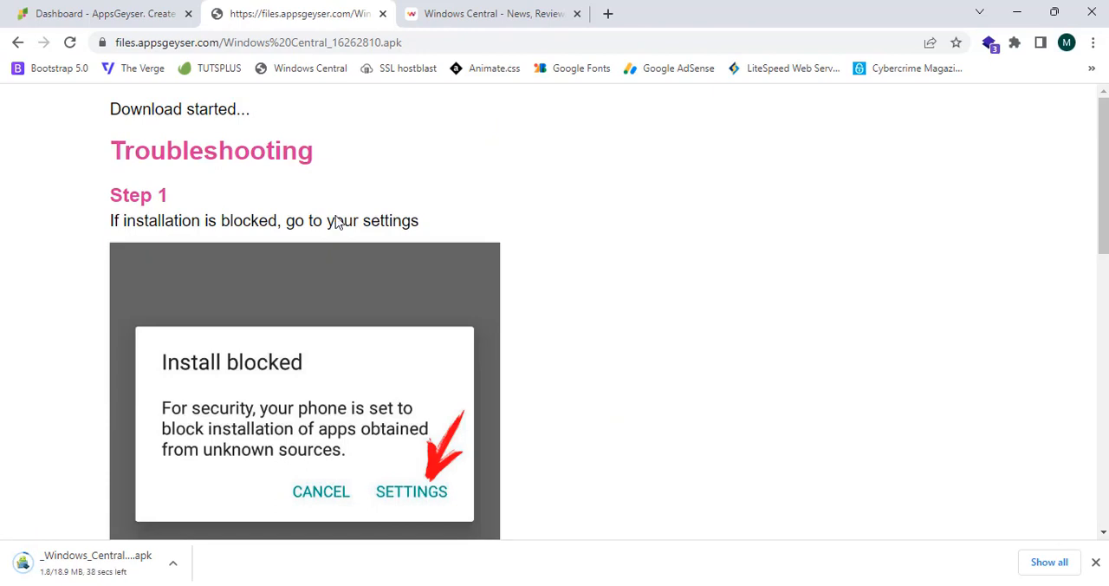
click(1049, 561)
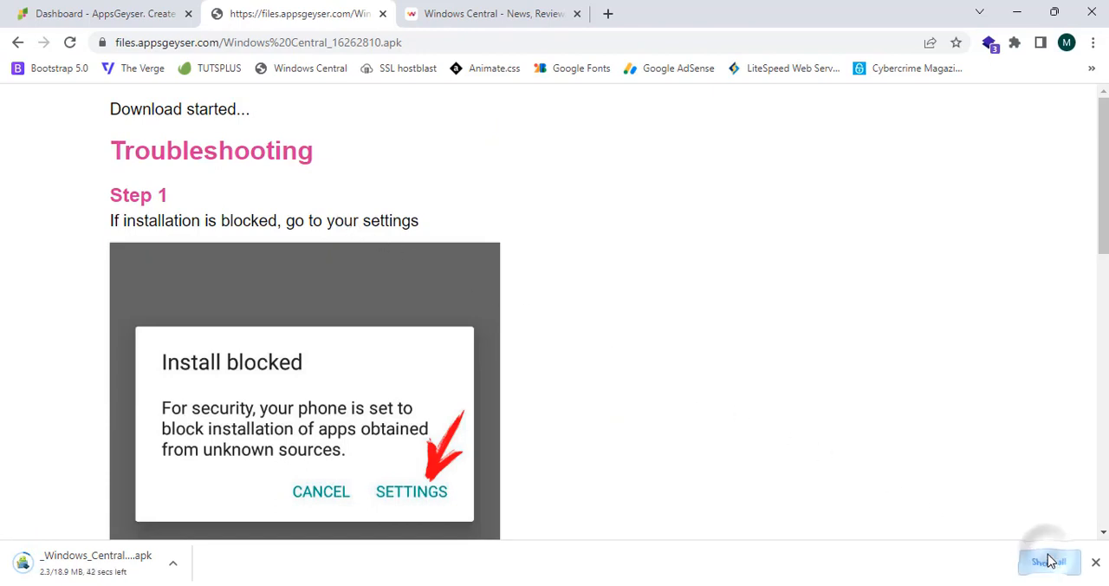